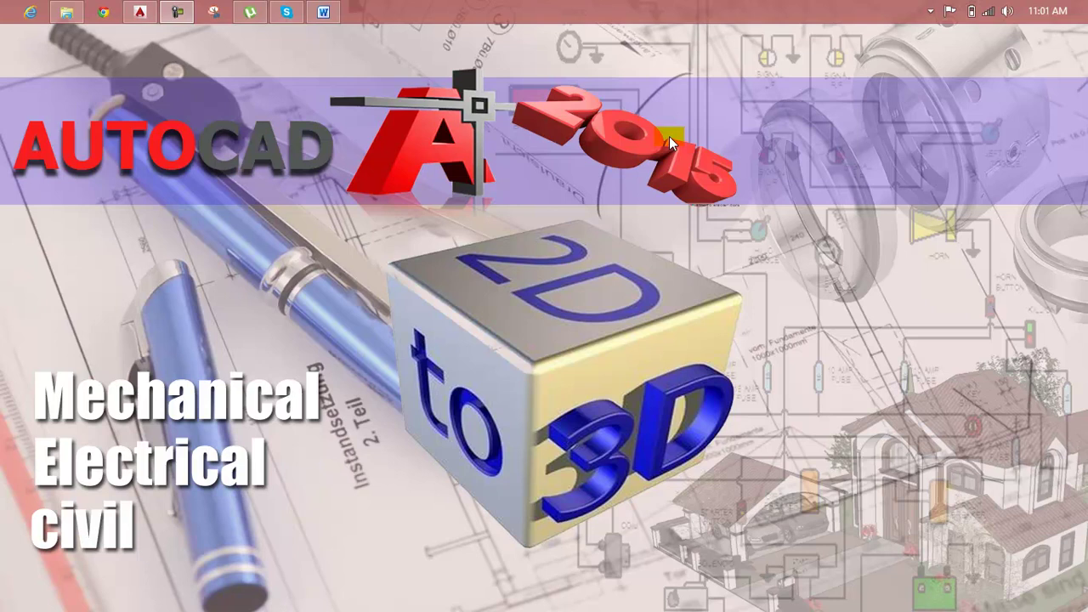
Restore the Lesson 136 notes document from the Word taskbar button.
{"action": "left_click", "coordinate": [335, 3]}
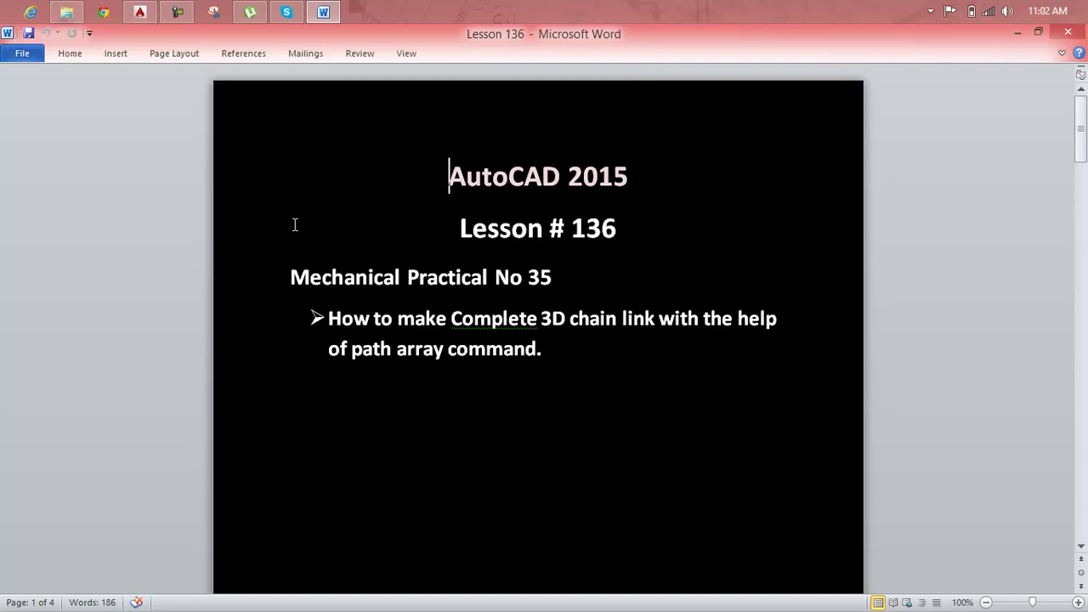
Switch from the Word notes to the chain-link drawing, Drawing1.dwg, in AutoCAD.
{"action": "left_click_drag", "start_coordinate": [399, 281], "coordinate": [385, 285]}
{"action": "left_click", "coordinate": [154, 6]}
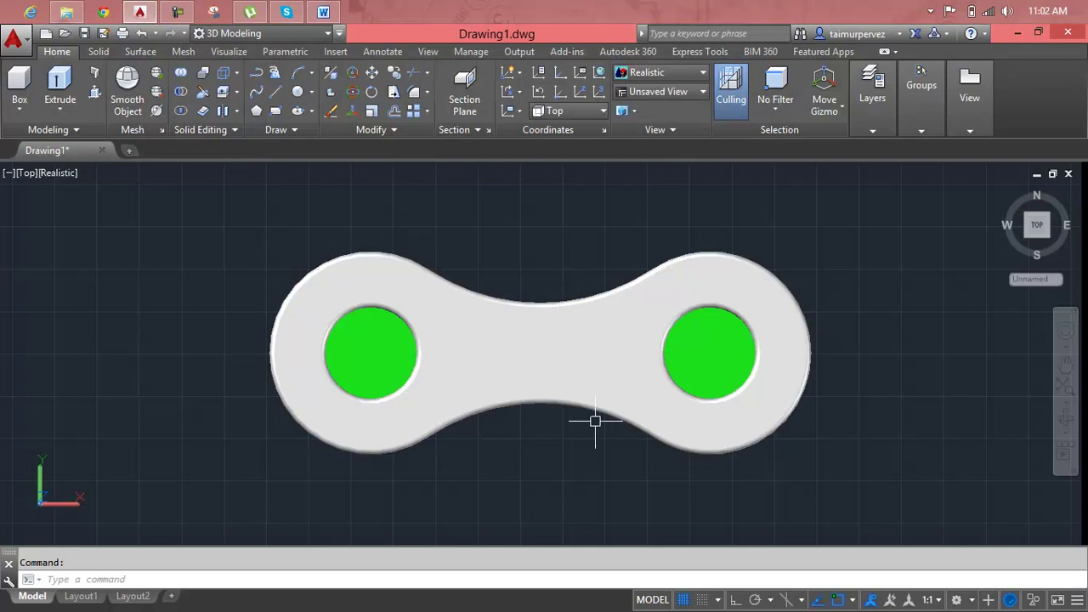
{"action": "mouse_move", "coordinate": [1036, 224]}
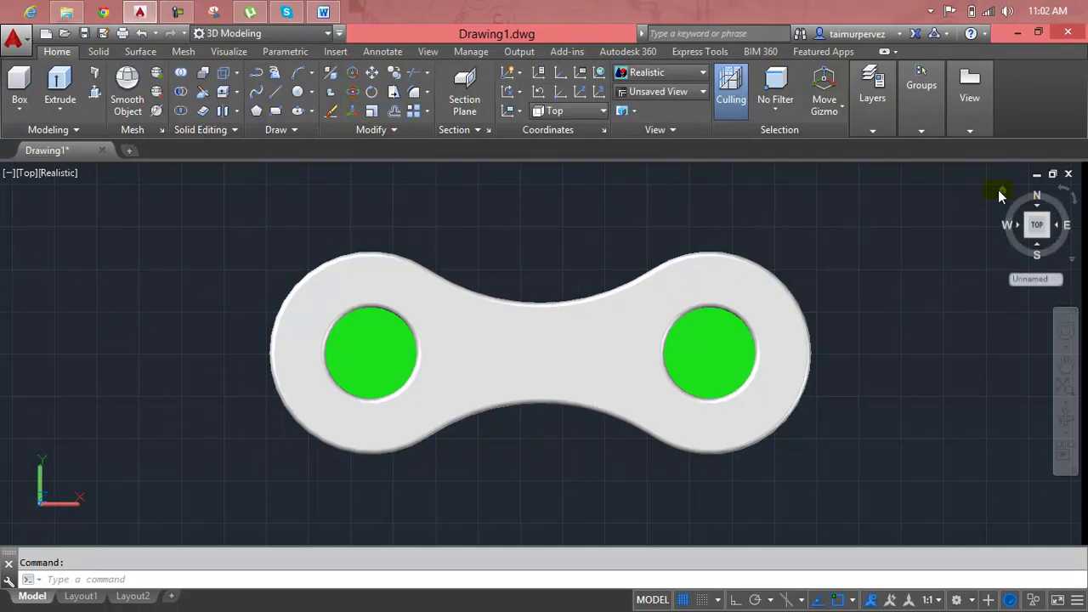
Zoom out, shift the link toward the lower left, and view it as 2D Wireframe isometrically.
{"action": "scroll", "coordinate": [461, 369], "scroll_direction": "down", "scroll_amount": 3}
{"action": "scroll", "coordinate": [470, 458], "scroll_direction": "down", "scroll_amount": 5}
{"action": "middle_click_drag", "start_coordinate": [479, 460], "coordinate": [423, 464]}
{"action": "left_click_drag", "start_coordinate": [423, 464], "coordinate": [151, 517]}
{"action": "key", "text": "Escape"}
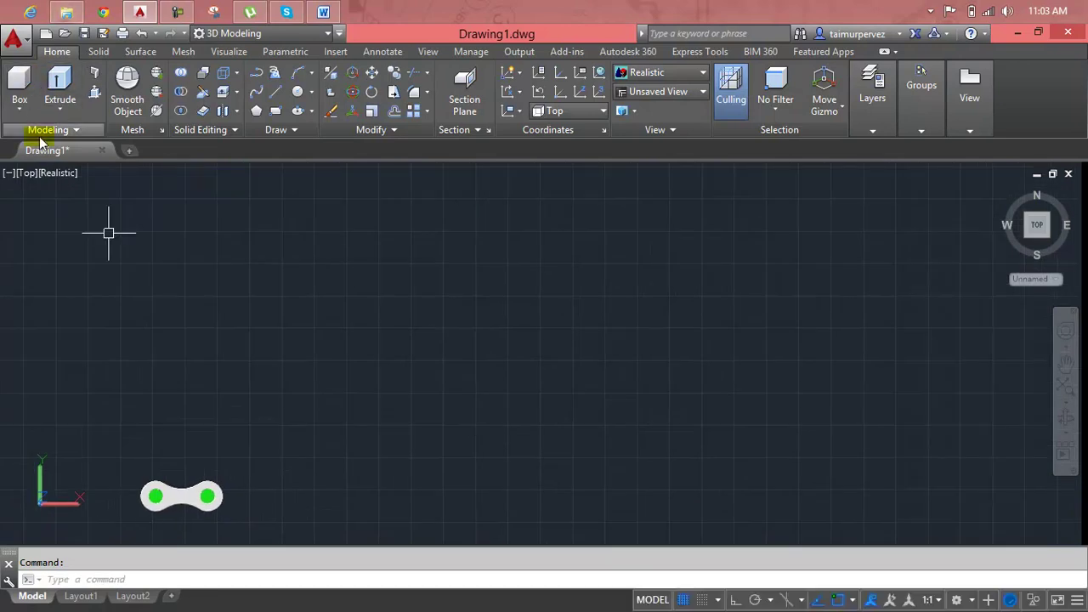
{"action": "left_click", "coordinate": [51, 178]}
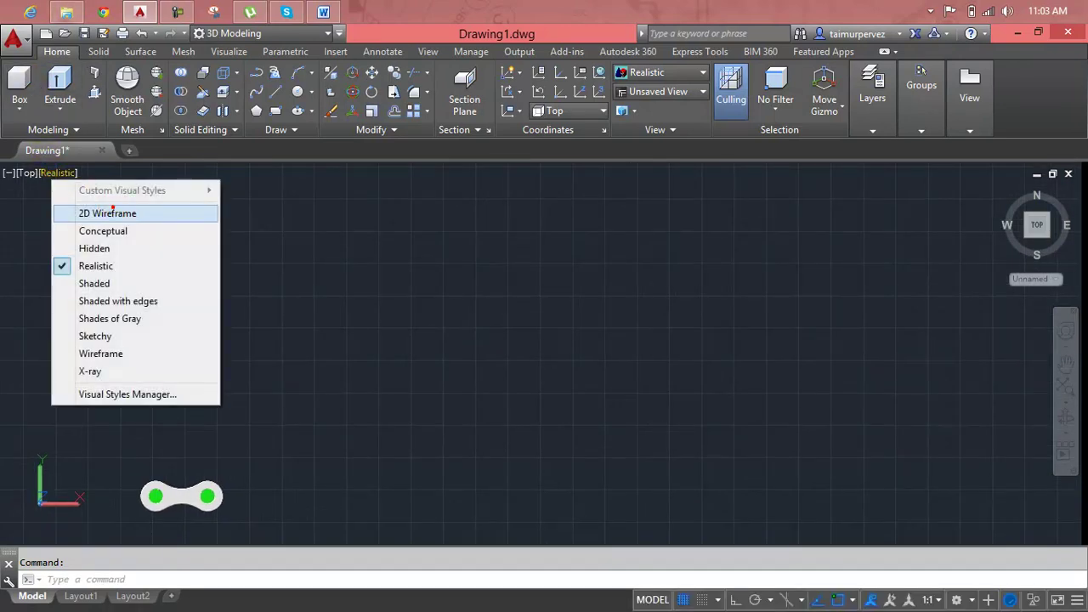
{"action": "left_click", "coordinate": [111, 211]}
{"action": "key", "text": "Escape"}
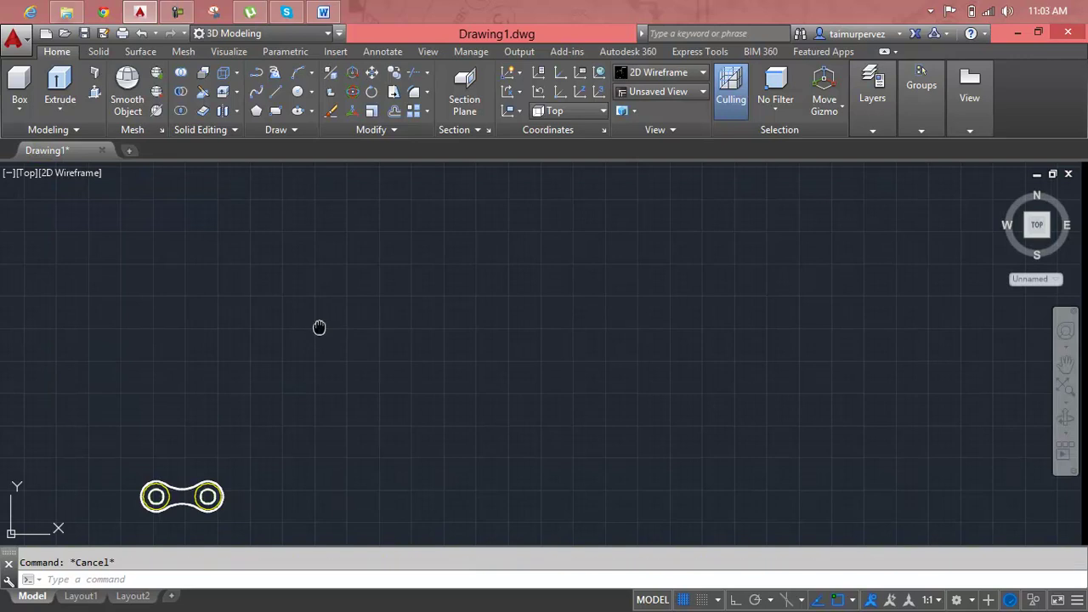
{"action": "middle_click_drag", "start_coordinate": [319, 326], "coordinate": [279, 346]}
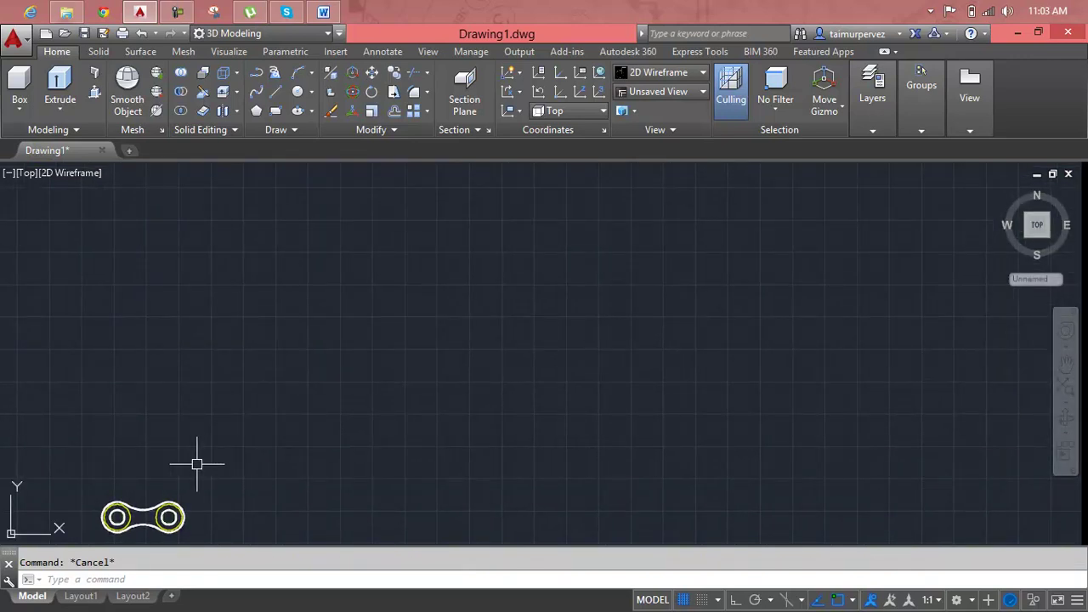
{"action": "left_click", "coordinate": [1004, 190]}
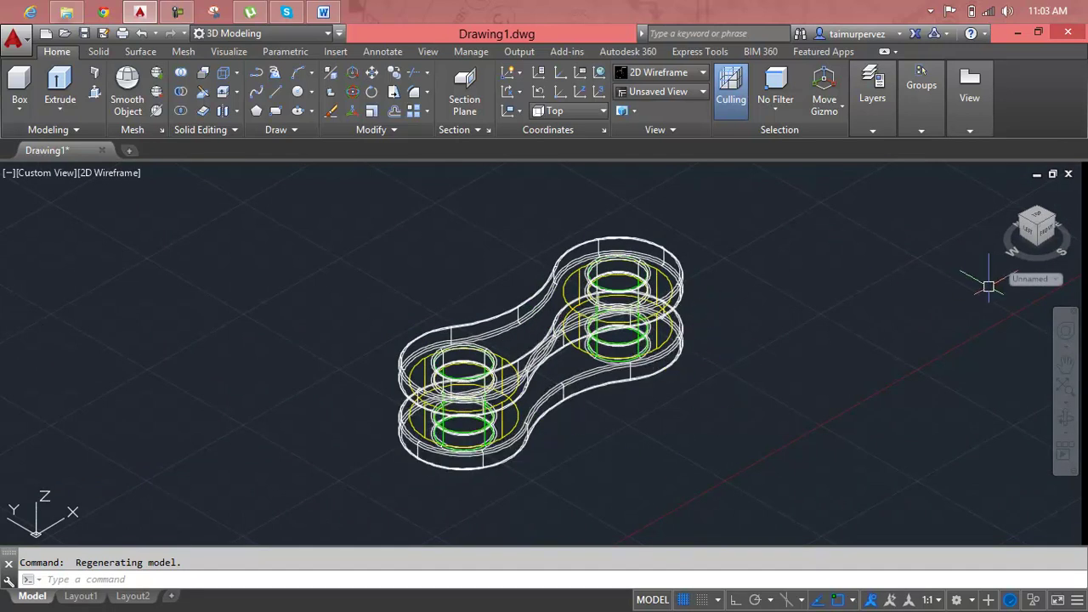
Preview the chain link in Realistic and then Conceptual visual styles.
{"action": "left_click", "coordinate": [53, 173]}
{"action": "left_click", "coordinate": [106, 173]}
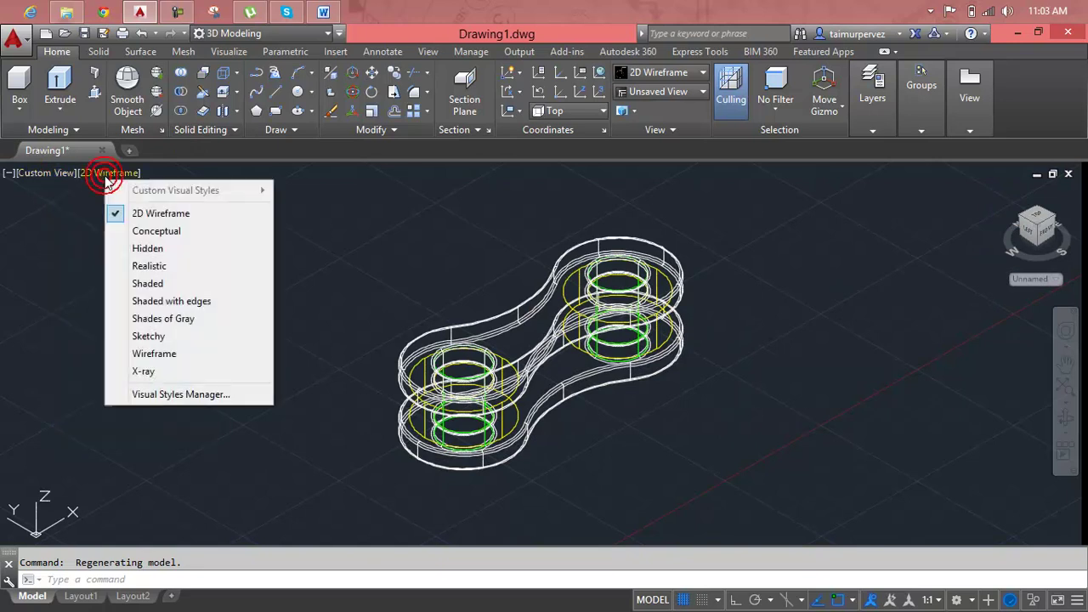
{"action": "left_click", "coordinate": [136, 266]}
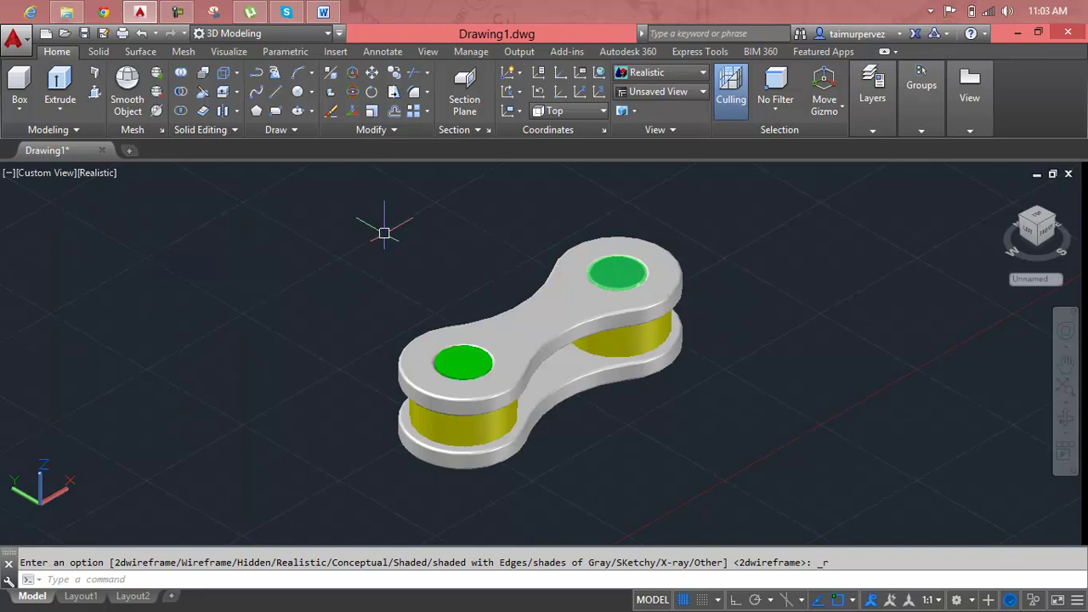
{"action": "left_click", "coordinate": [91, 175]}
{"action": "left_click", "coordinate": [127, 227]}
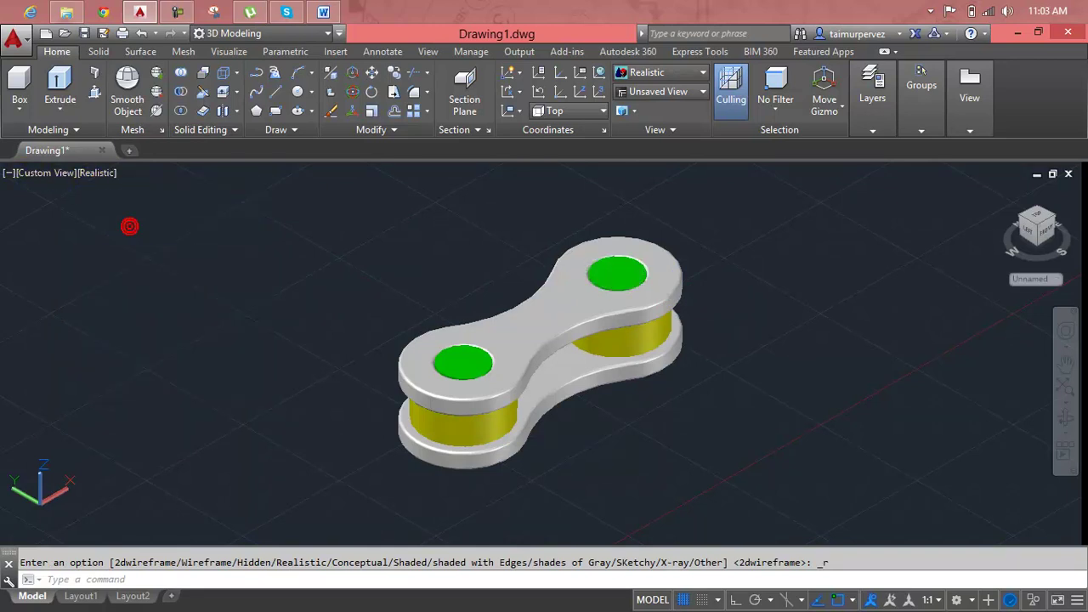
Return the model to 2D Wireframe and look at it from the Top view.
{"action": "left_click", "coordinate": [98, 172]}
{"action": "left_click", "coordinate": [160, 213]}
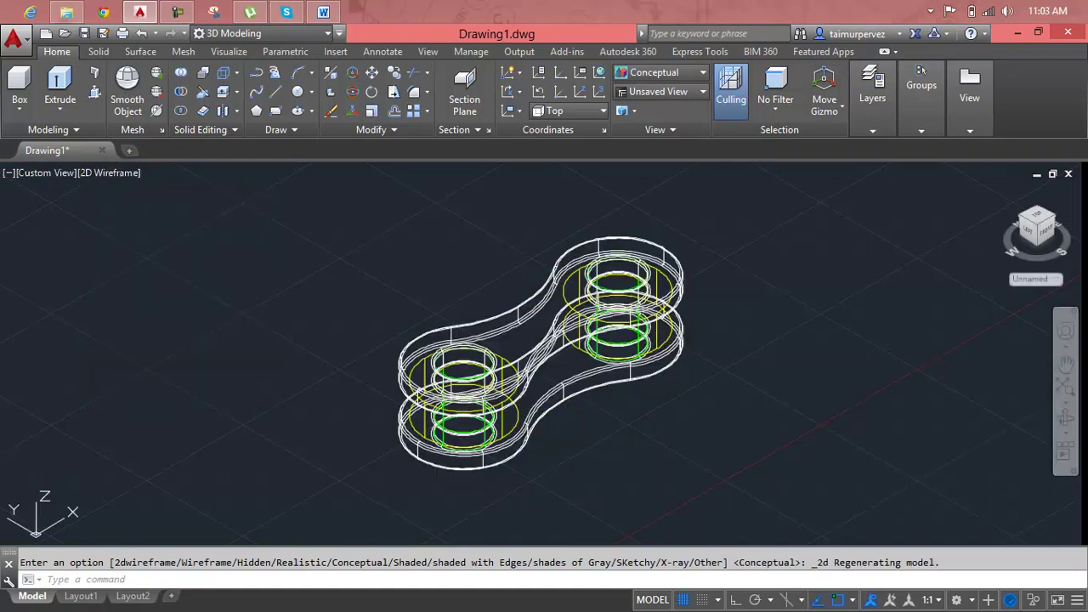
{"action": "left_click", "coordinate": [56, 170]}
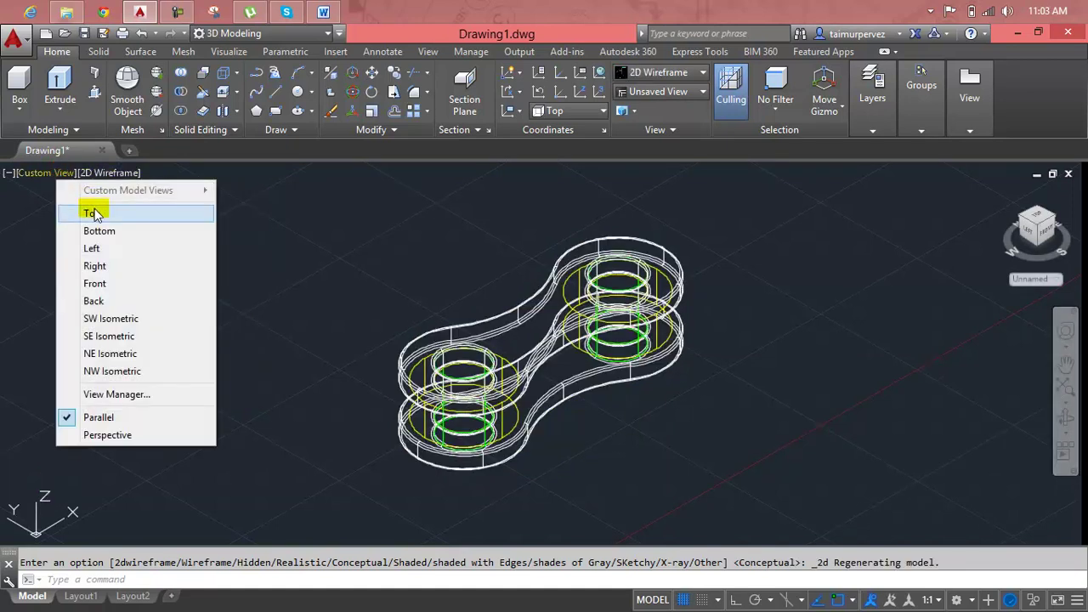
{"action": "left_click", "coordinate": [92, 213]}
{"action": "scroll", "coordinate": [596, 330], "scroll_direction": "down", "scroll_amount": 3}
{"action": "scroll", "coordinate": [596, 331], "scroll_direction": "down", "scroll_amount": 3}
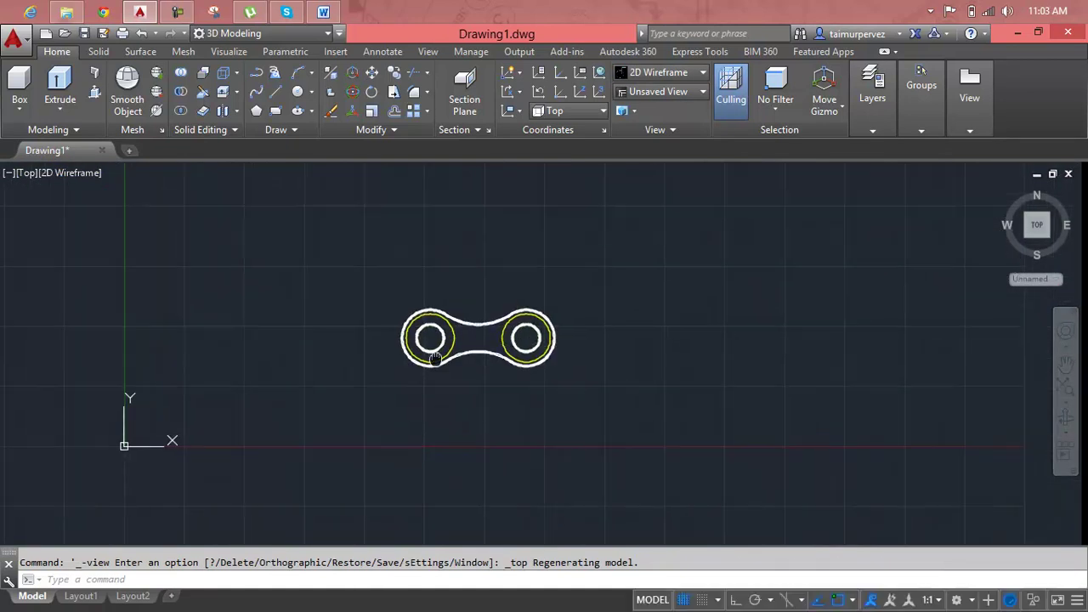
Draw a 30-unit horizontal line above the chain link with Ortho on.
{"action": "middle_click_drag", "start_coordinate": [596, 330], "coordinate": [213, 357]}
{"action": "middle_click_drag", "start_coordinate": [393, 329], "coordinate": [396, 351]}
{"action": "key", "text": "Escape"}
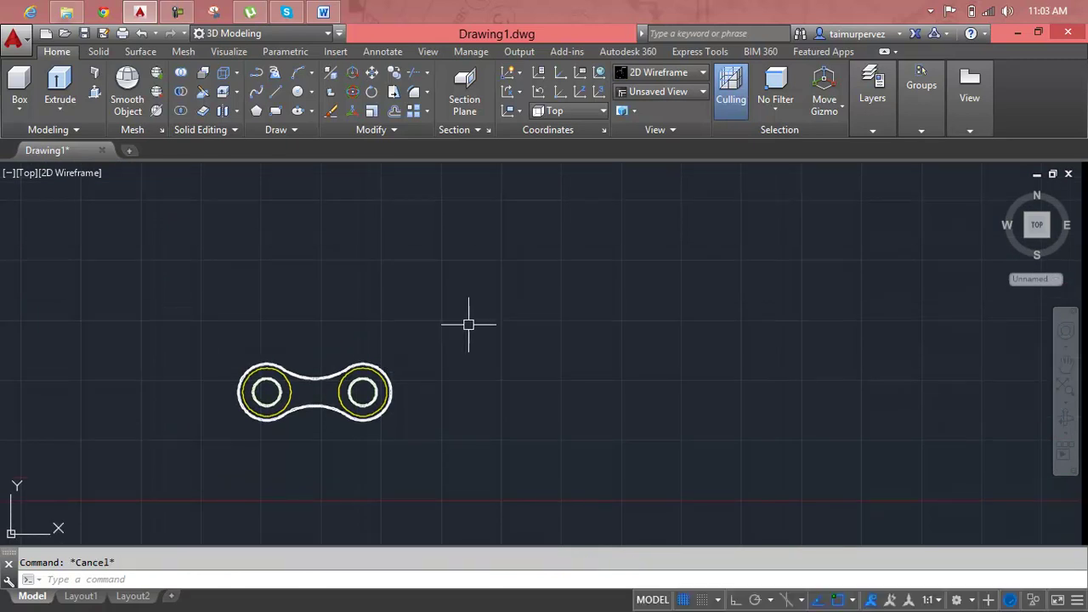
{"action": "type", "text": "l"}
{"action": "key", "text": "Return"}
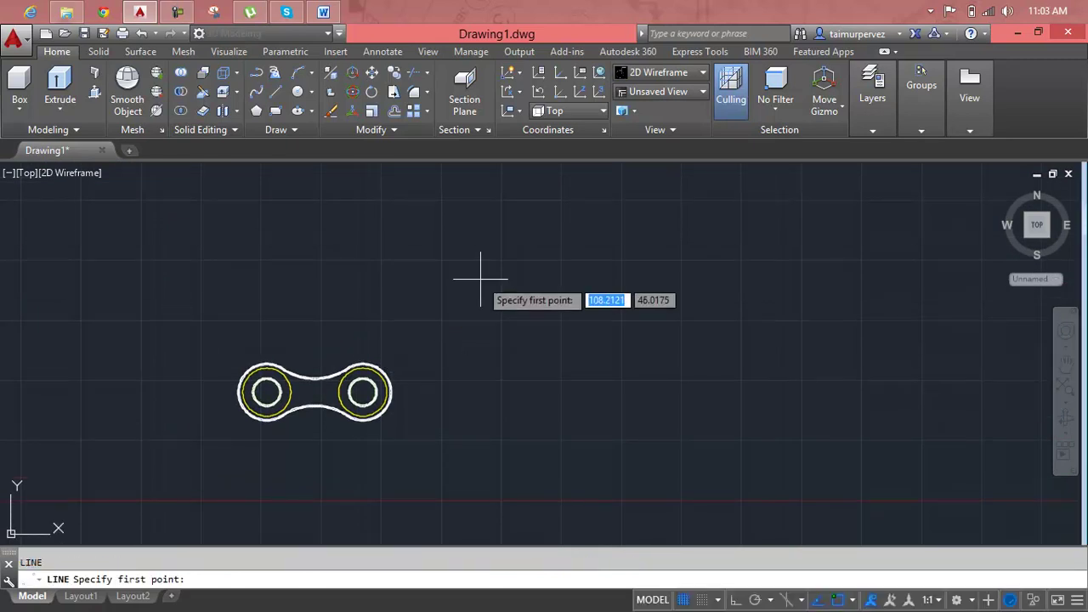
{"action": "left_click", "coordinate": [480, 280]}
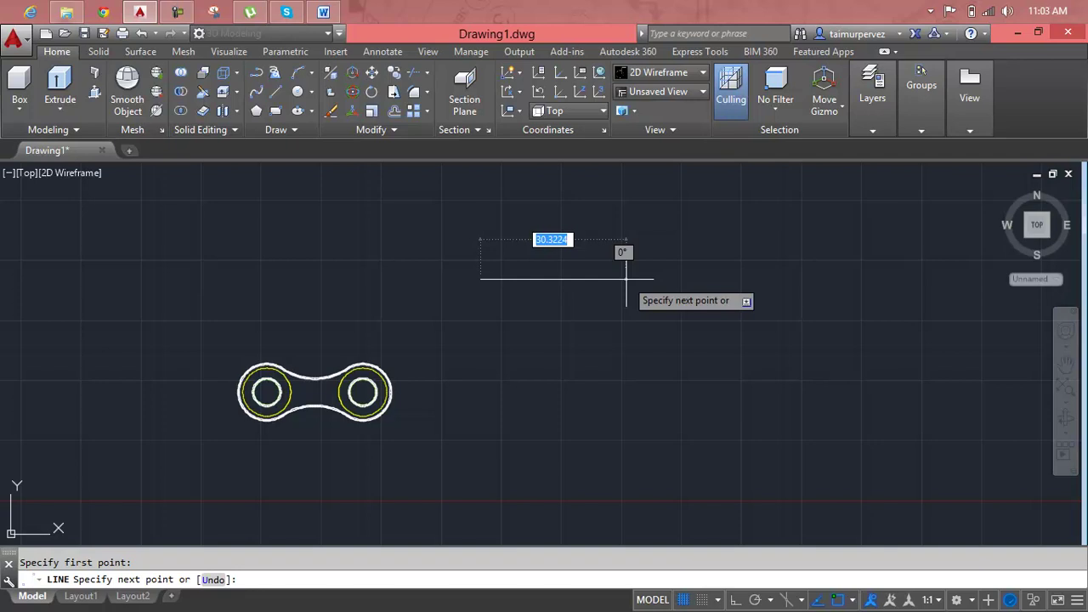
{"action": "key", "text": "F8"}
{"action": "middle_click_drag", "start_coordinate": [759, 281], "coordinate": [684, 298]}
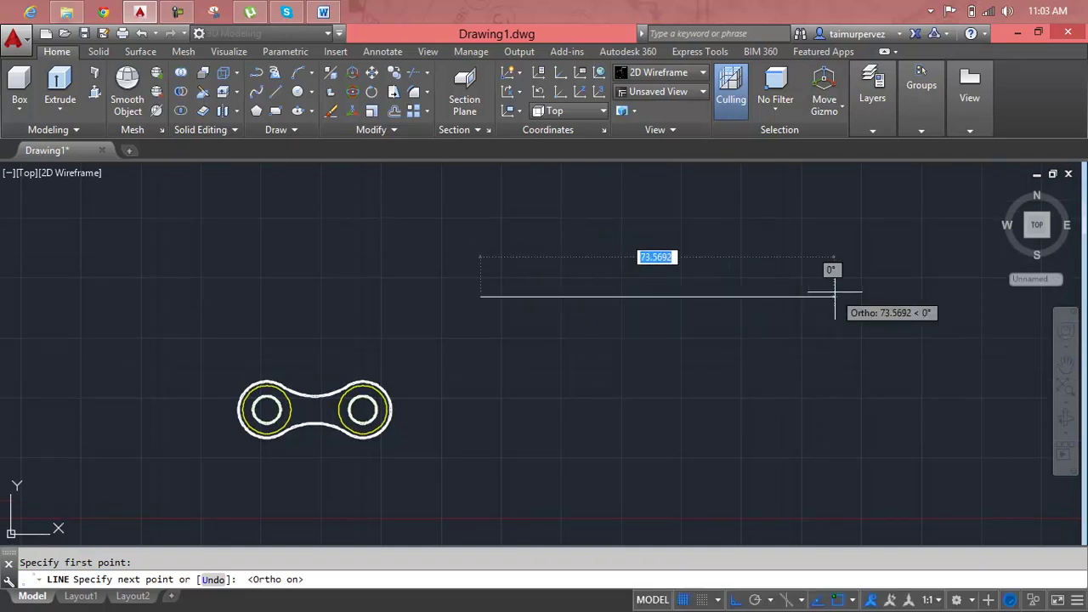
{"action": "type", "text": "30"}
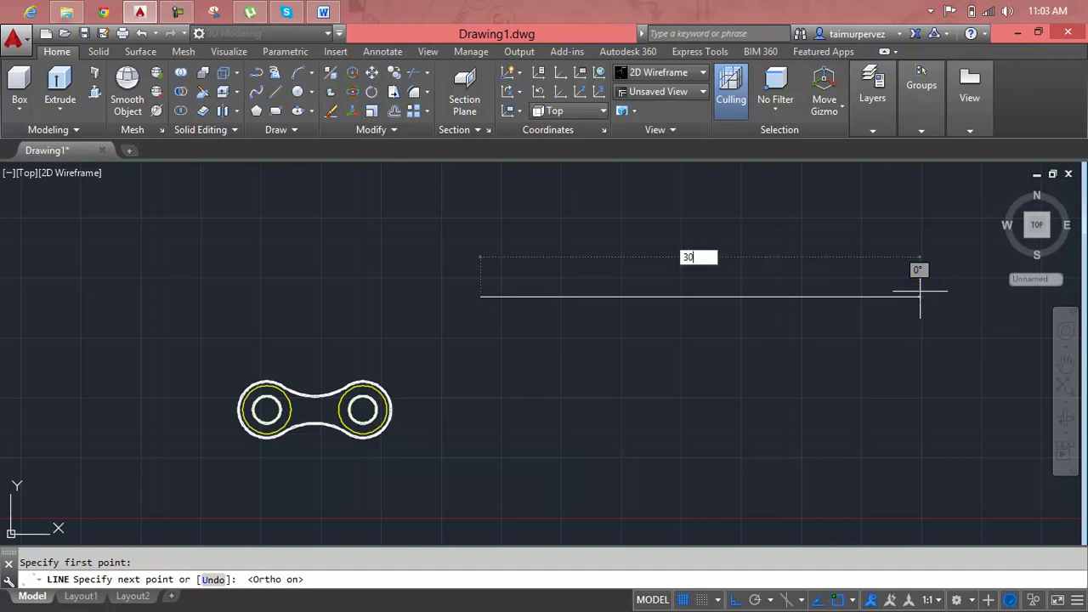
{"action": "key", "text": "Return"}
{"action": "key", "text": "Escape"}
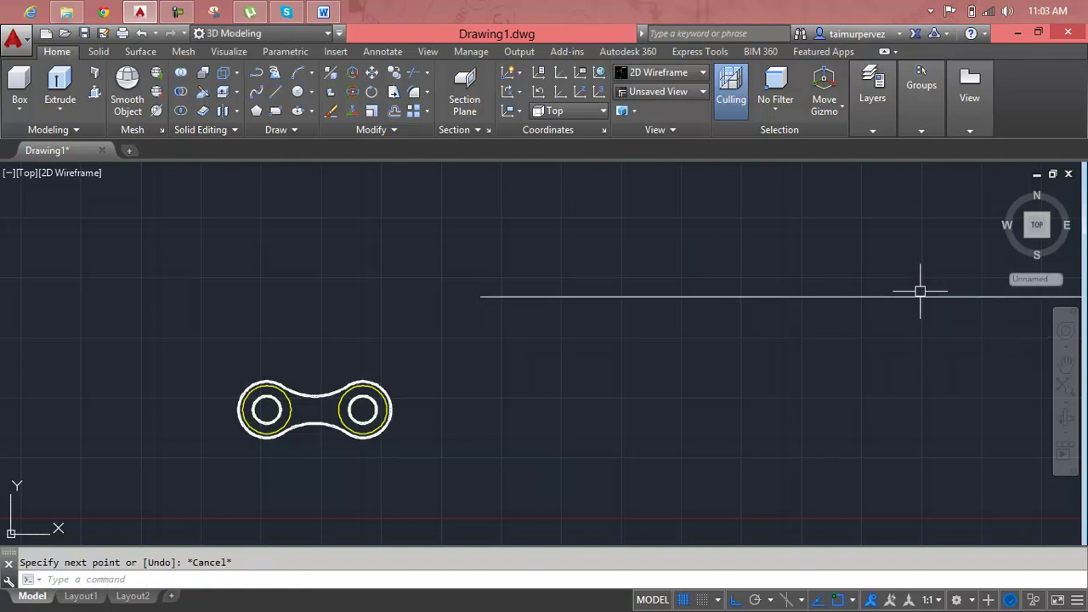
Zoom to all and pan so the line and chain link are both visible.
{"action": "scroll", "coordinate": [920, 291], "scroll_direction": "down", "scroll_amount": 1}
{"action": "middle_click_drag", "start_coordinate": [920, 291], "coordinate": [921, 298]}
{"action": "type", "text": "z"}
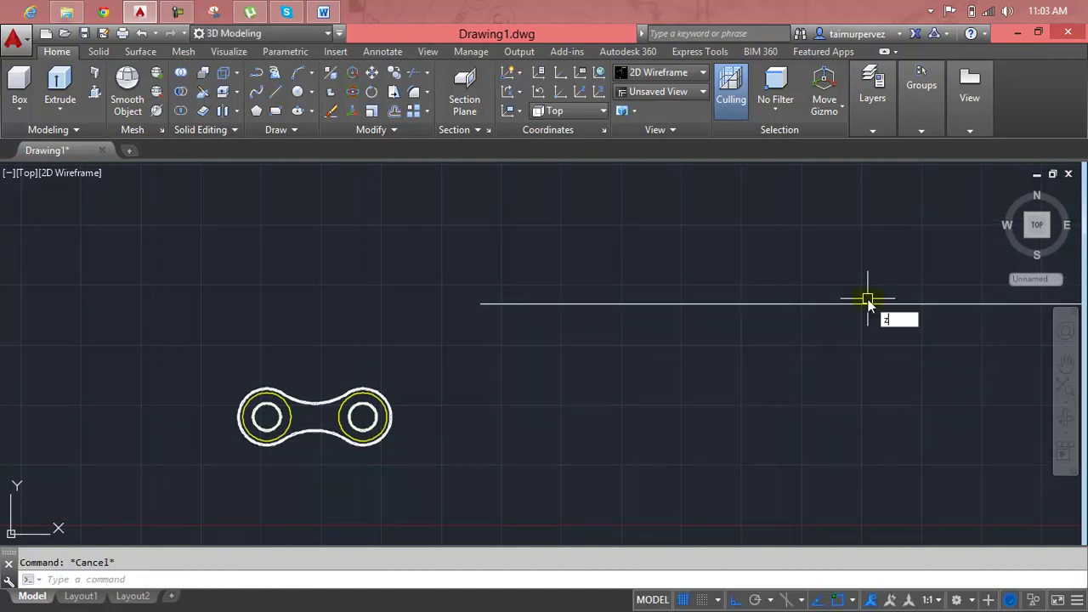
{"action": "key", "text": "Return"}
{"action": "type", "text": "a"}
{"action": "key", "text": "Return"}
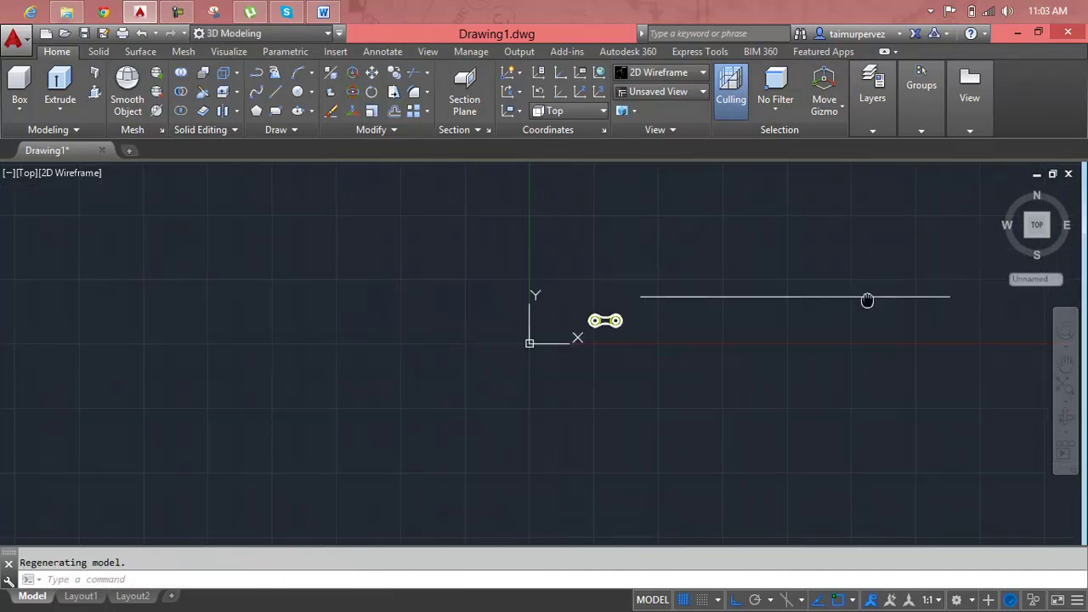
{"action": "middle_click_drag", "start_coordinate": [867, 297], "coordinate": [818, 284]}
Try offsetting the line by 10 and then by 100, cancelling both attempts.
{"action": "type", "text": "o"}
{"action": "key", "text": "Return"}
{"action": "type", "text": "1"}
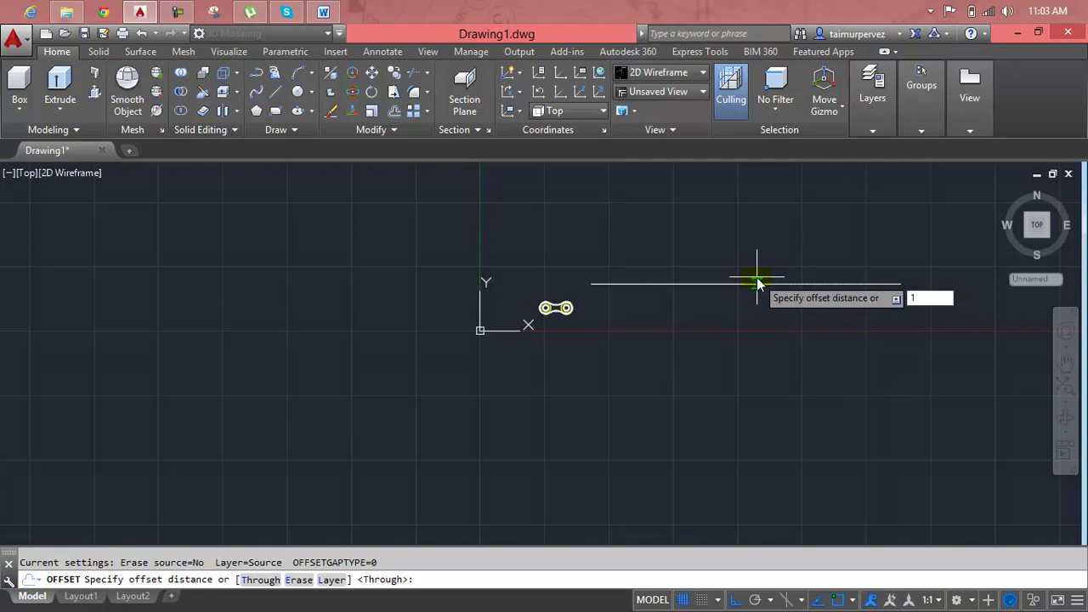
{"action": "type", "text": "0"}
{"action": "key", "text": "Return"}
{"action": "left_click", "coordinate": [756, 284]}
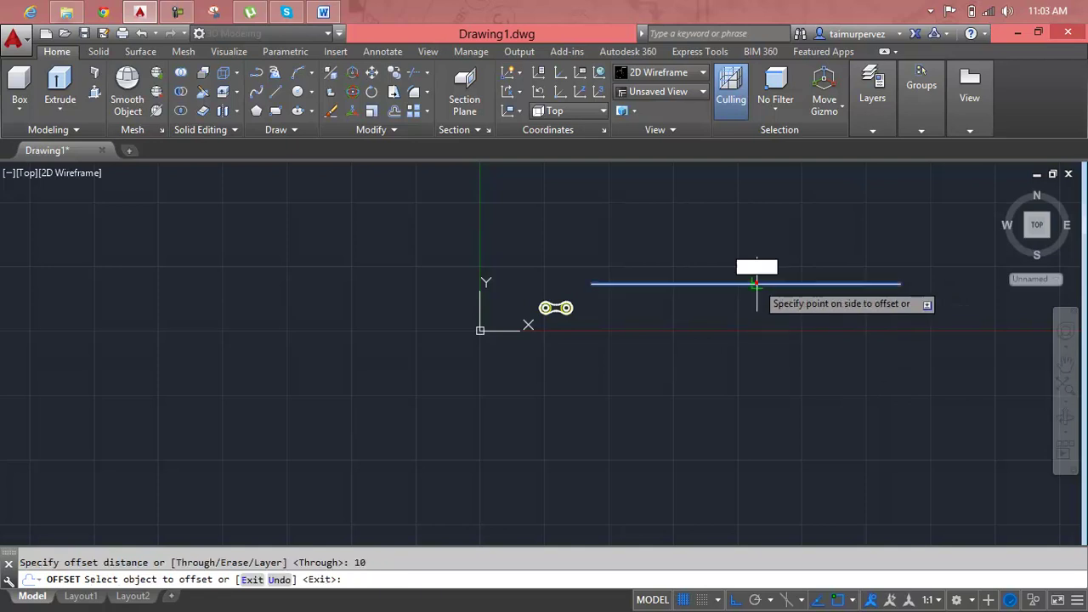
{"action": "key", "text": "Escape"}
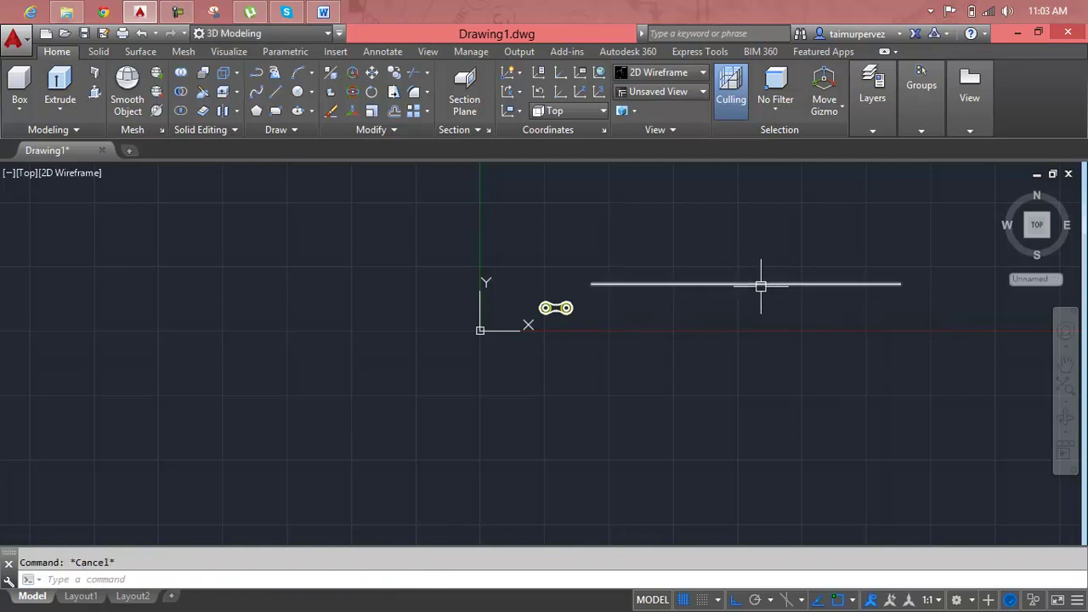
{"action": "scroll", "coordinate": [761, 286], "scroll_direction": "up", "scroll_amount": 4}
{"action": "key", "text": "Return"}
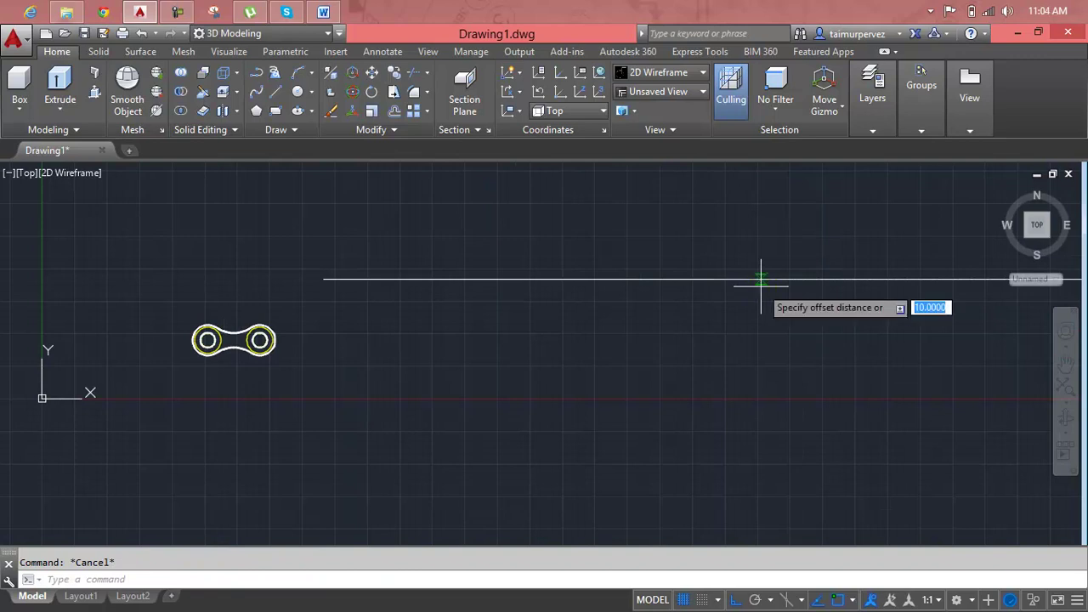
{"action": "type", "text": "100"}
{"action": "key", "text": "Return"}
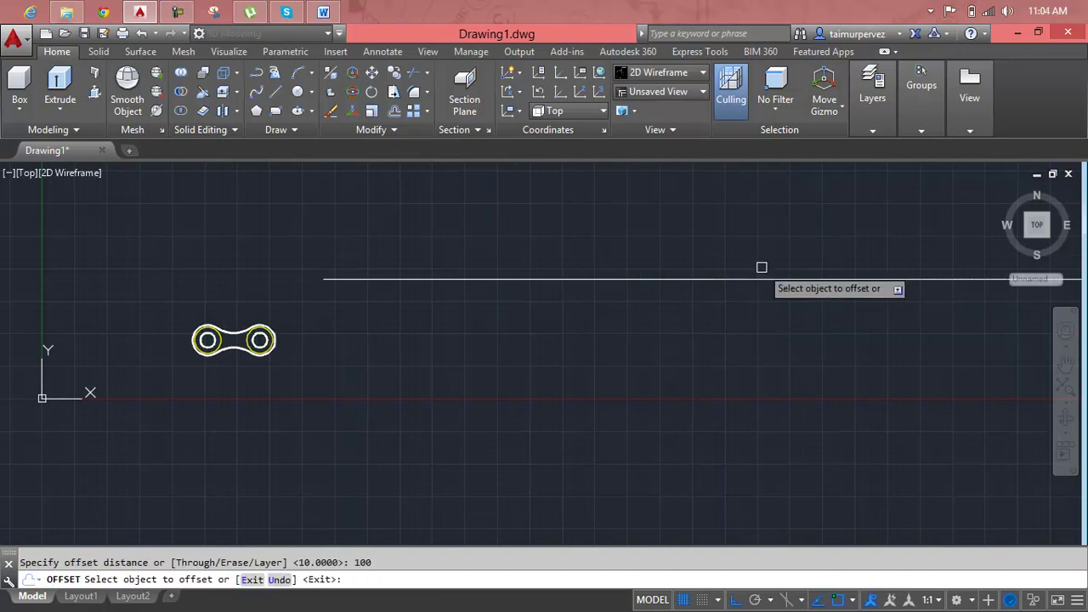
{"action": "left_click", "coordinate": [762, 278]}
{"action": "scroll", "coordinate": [791, 323], "scroll_direction": "down", "scroll_amount": 2}
{"action": "scroll", "coordinate": [767, 318], "scroll_direction": "down", "scroll_amount": 2}
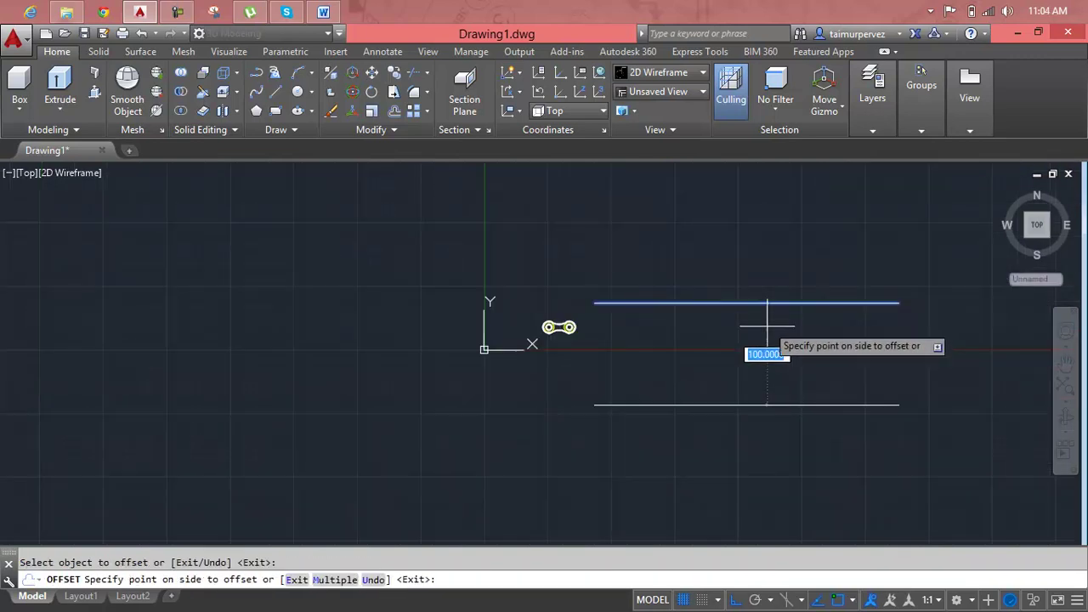
{"action": "key", "text": "Escape"}
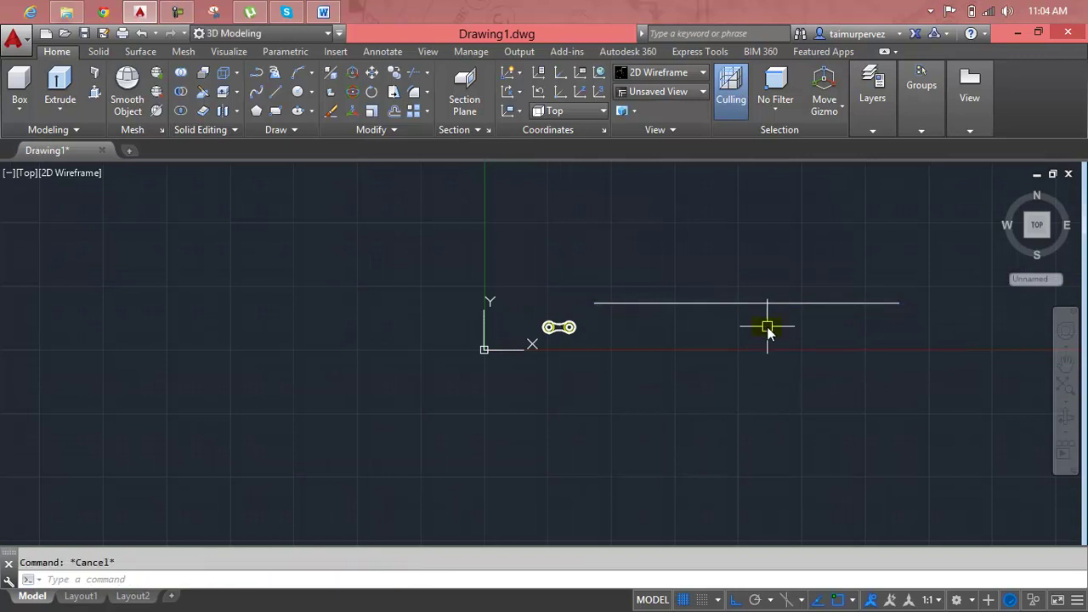
Offset the top line 60 units downward to create a parallel line.
{"action": "key", "text": "Return"}
{"action": "type", "text": "60"}
{"action": "key", "text": "Return"}
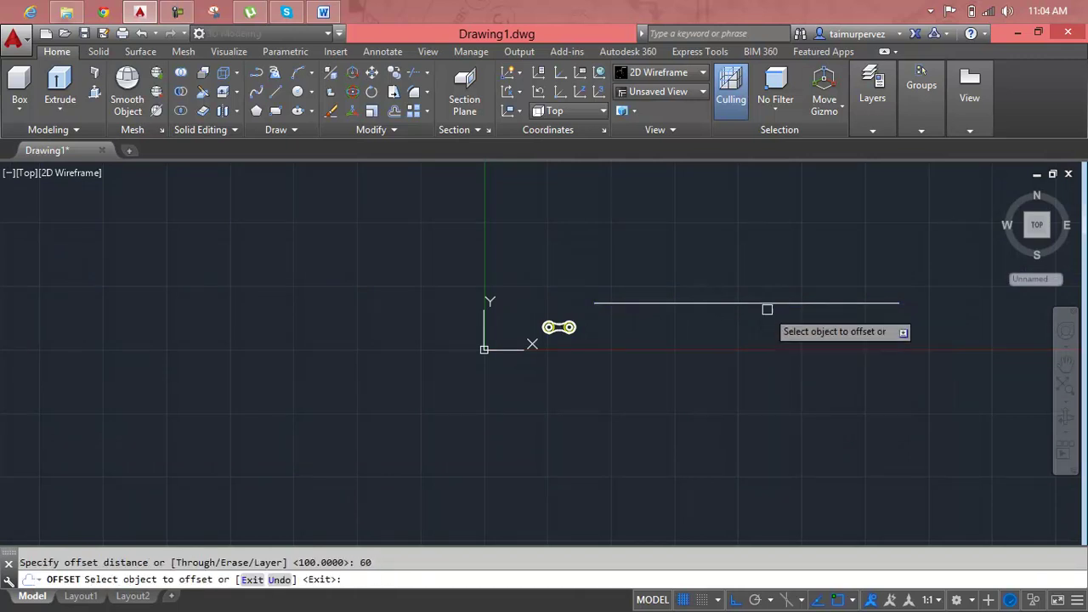
{"action": "left_click", "coordinate": [767, 304]}
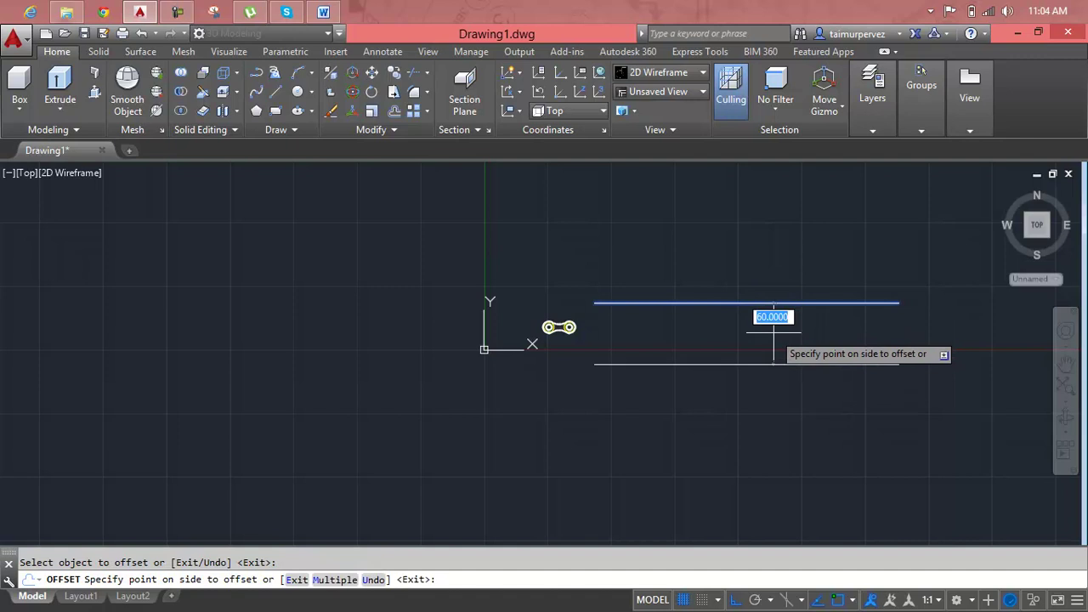
{"action": "left_click", "coordinate": [774, 332]}
{"action": "scroll", "coordinate": [769, 330], "scroll_direction": "up", "scroll_amount": 2}
{"action": "scroll", "coordinate": [685, 320], "scroll_direction": "up", "scroll_amount": 2}
{"action": "middle_click_drag", "start_coordinate": [685, 321], "coordinate": [578, 318]}
{"action": "key", "text": "Escape"}
{"action": "key", "text": "Escape"}
{"action": "scroll", "coordinate": [722, 323], "scroll_direction": "down", "scroll_amount": 2}
{"action": "middle_click_drag", "start_coordinate": [722, 323], "coordinate": [619, 329]}
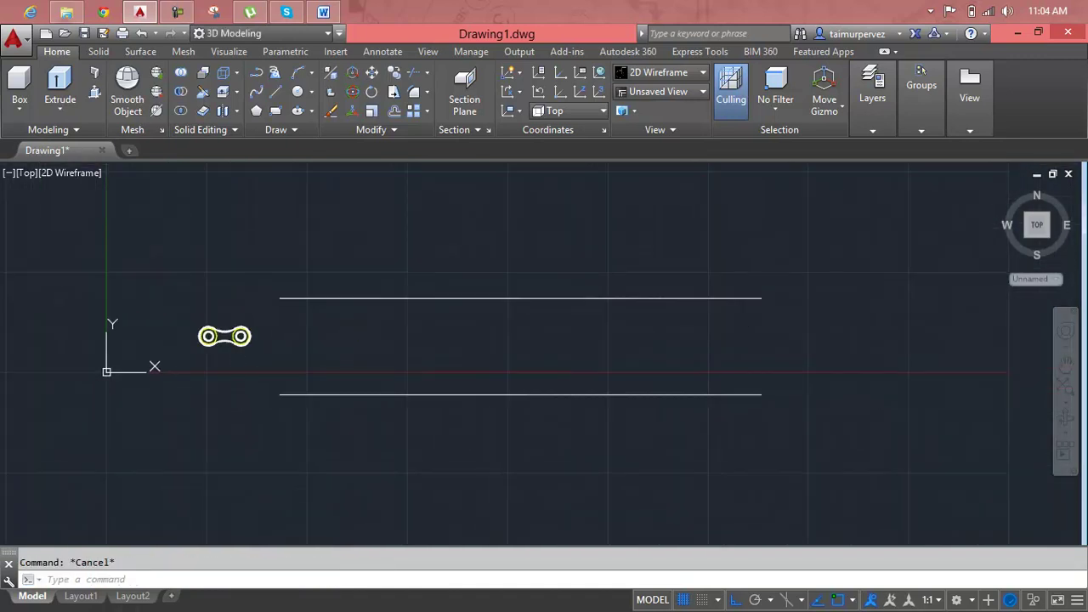
{"action": "scroll", "coordinate": [620, 332], "scroll_direction": "up", "scroll_amount": 2}
Draw a circle centred midway between the right line ends, touching both lines.
{"action": "type", "text": "c"}
{"action": "key", "text": "Return"}
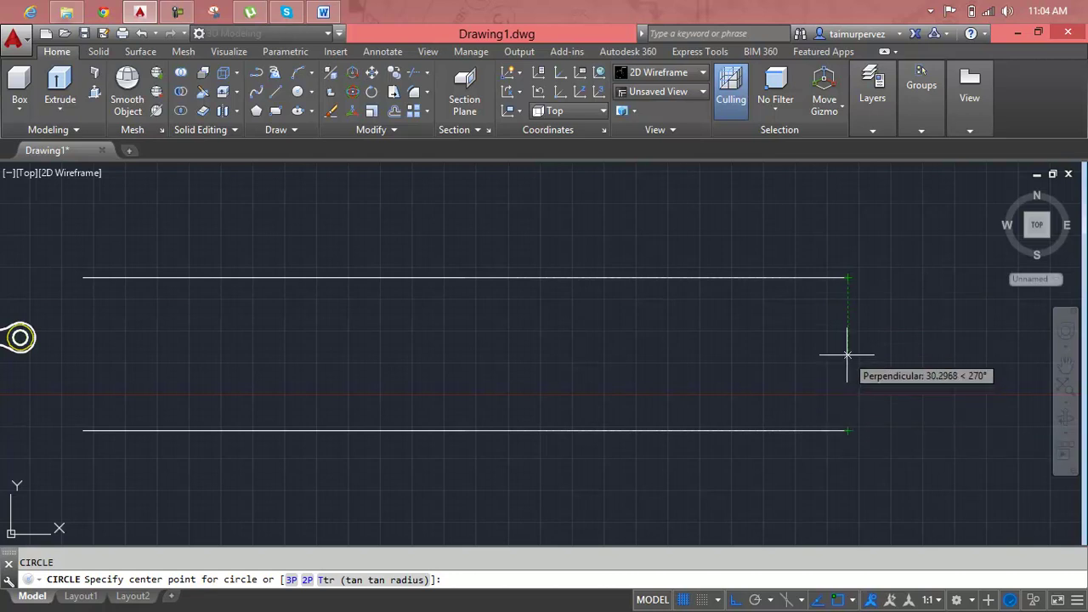
{"action": "left_click", "coordinate": [847, 355]}
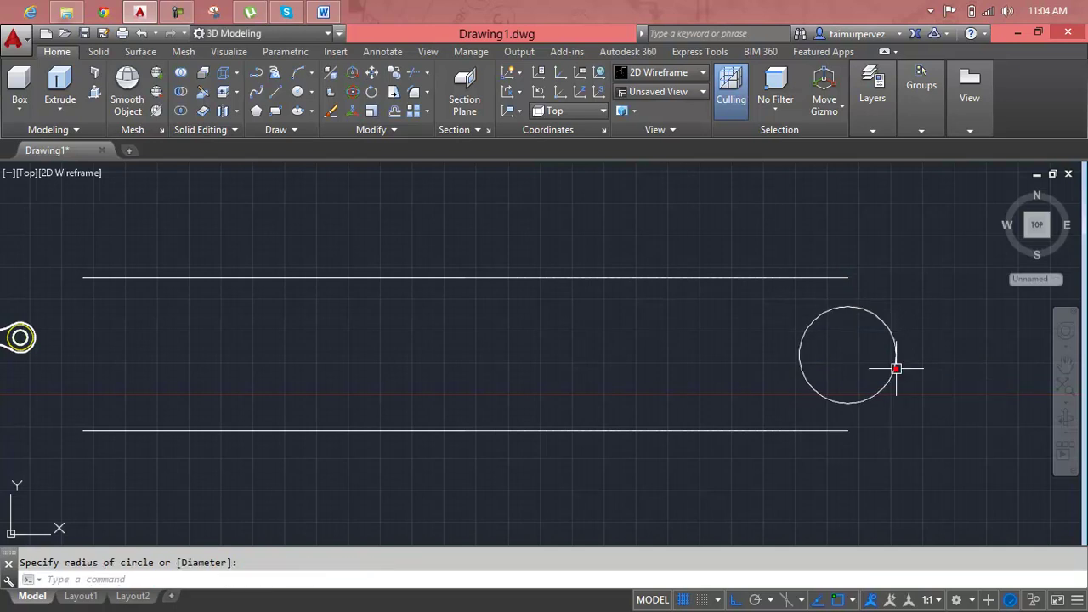
{"action": "left_click", "coordinate": [895, 368]}
{"action": "scroll", "coordinate": [833, 357], "scroll_direction": "down", "scroll_amount": 3}
{"action": "middle_click_drag", "start_coordinate": [577, 357], "coordinate": [827, 357]}
{"action": "scroll", "coordinate": [826, 357], "scroll_direction": "up", "scroll_amount": 2}
{"action": "scroll", "coordinate": [824, 370], "scroll_direction": "up", "scroll_amount": 2}
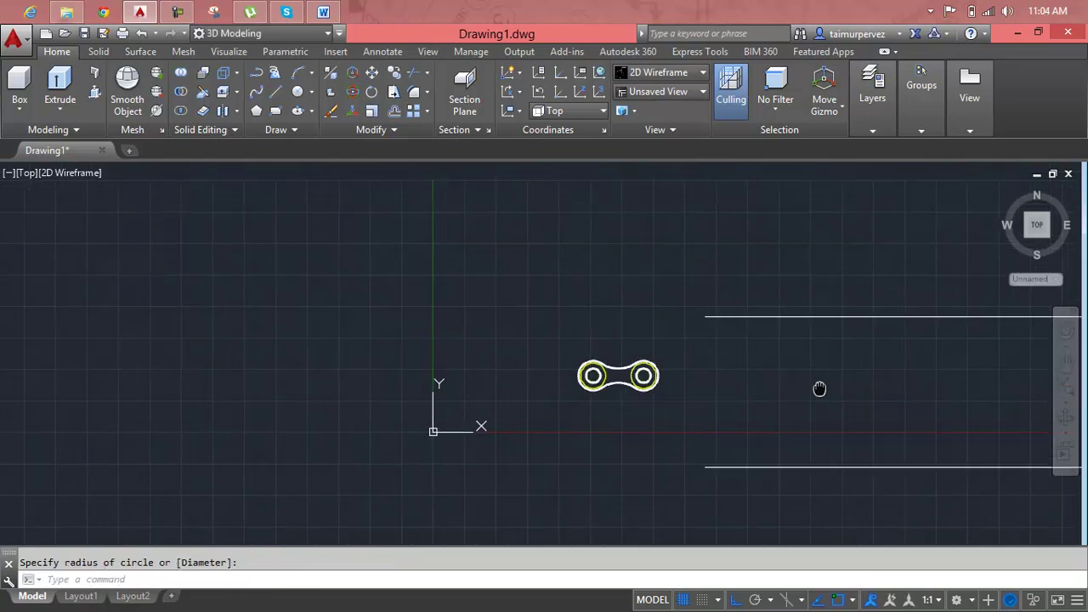
{"action": "key", "text": "Escape"}
Draw a 2P circle spanning the left ends of the top and bottom lines.
{"action": "type", "text": "c"}
{"action": "key", "text": "Return"}
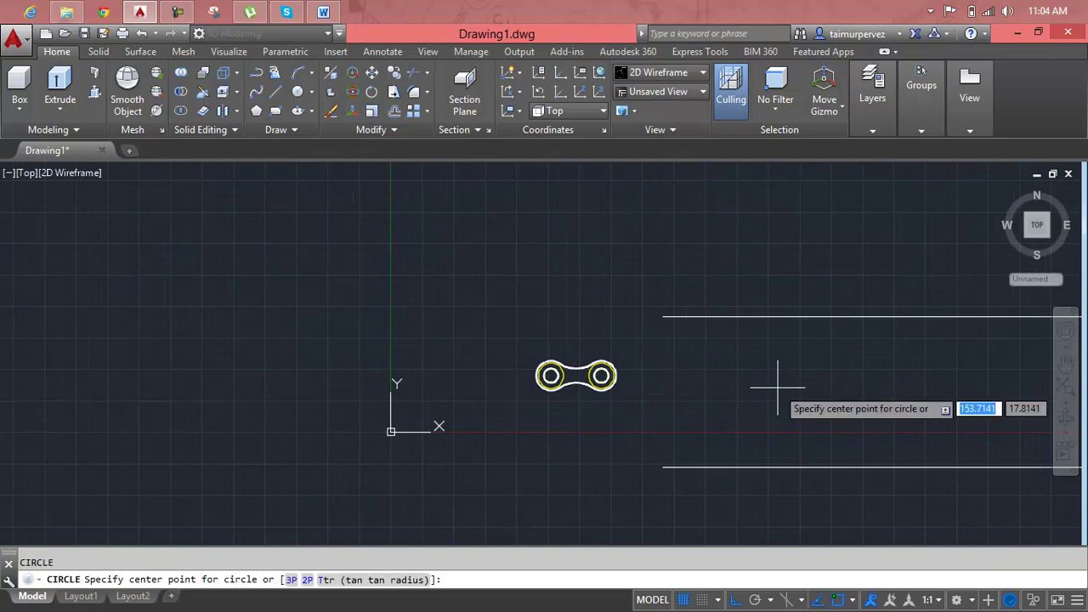
{"action": "type", "text": "2p"}
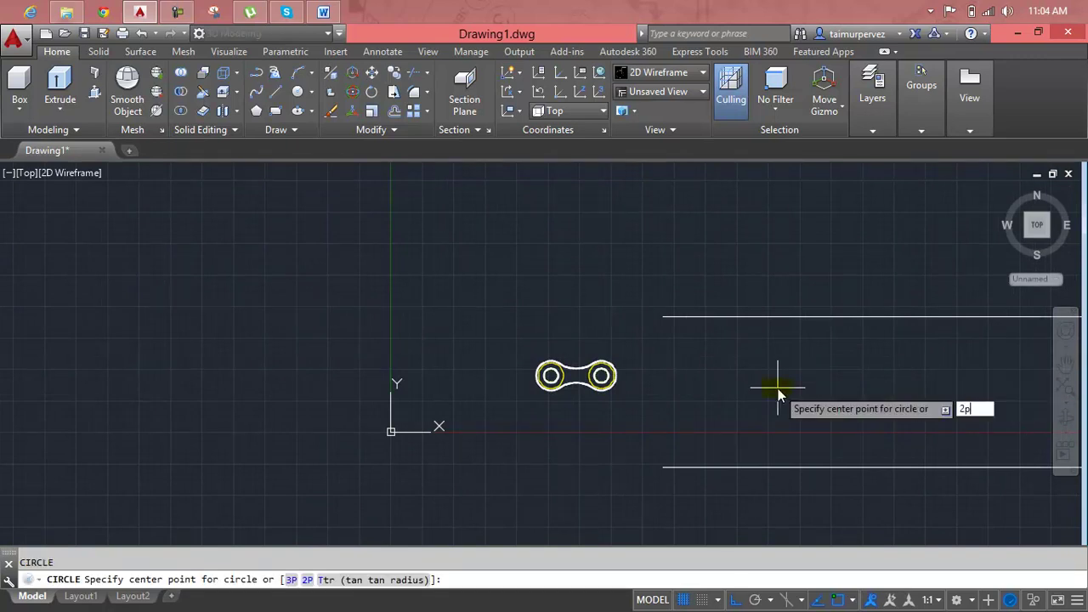
{"action": "key", "text": "Return"}
{"action": "left_click", "coordinate": [663, 317]}
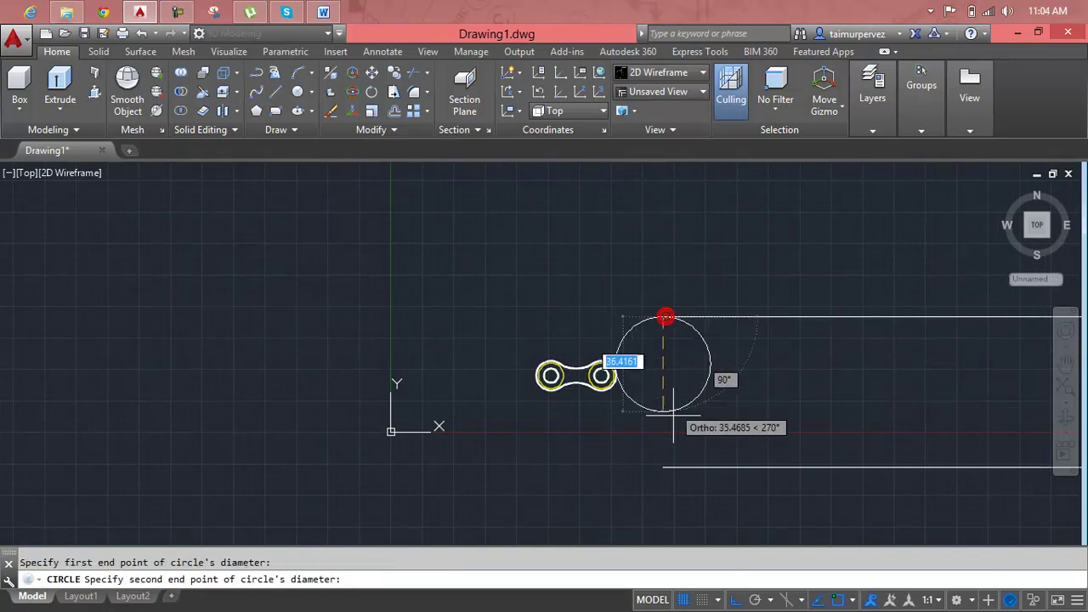
{"action": "left_click", "coordinate": [685, 448]}
{"action": "key", "text": "Return"}
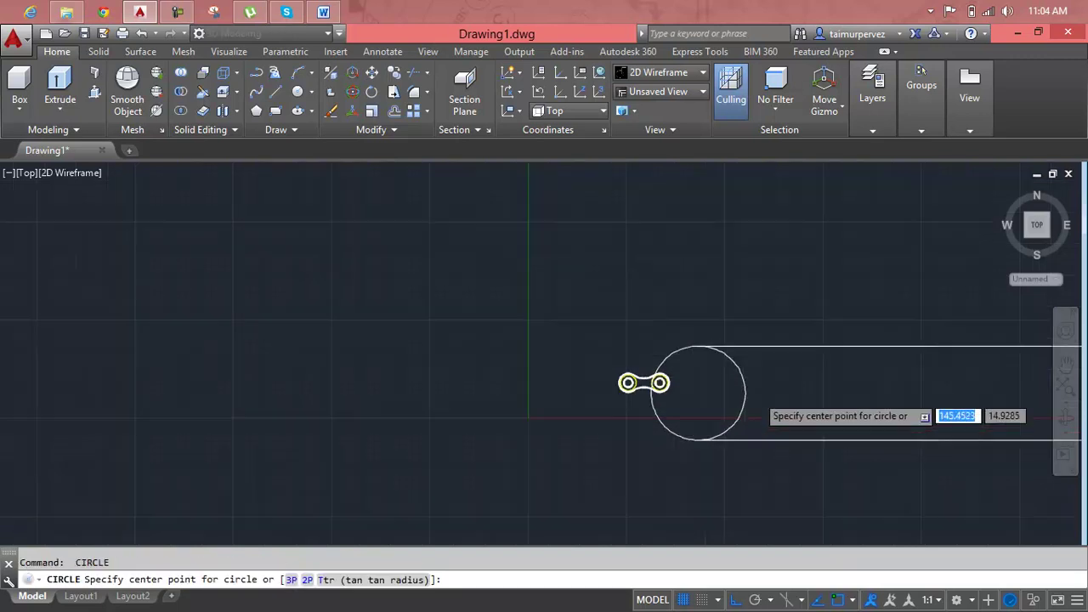
{"action": "scroll", "coordinate": [550, 404], "scroll_direction": "down", "scroll_amount": 3}
{"action": "key", "text": "Escape"}
Trim away the inner half of the left circle.
{"action": "type", "text": "tr"}
{"action": "key", "text": "Return"}
{"action": "key", "text": "Return"}
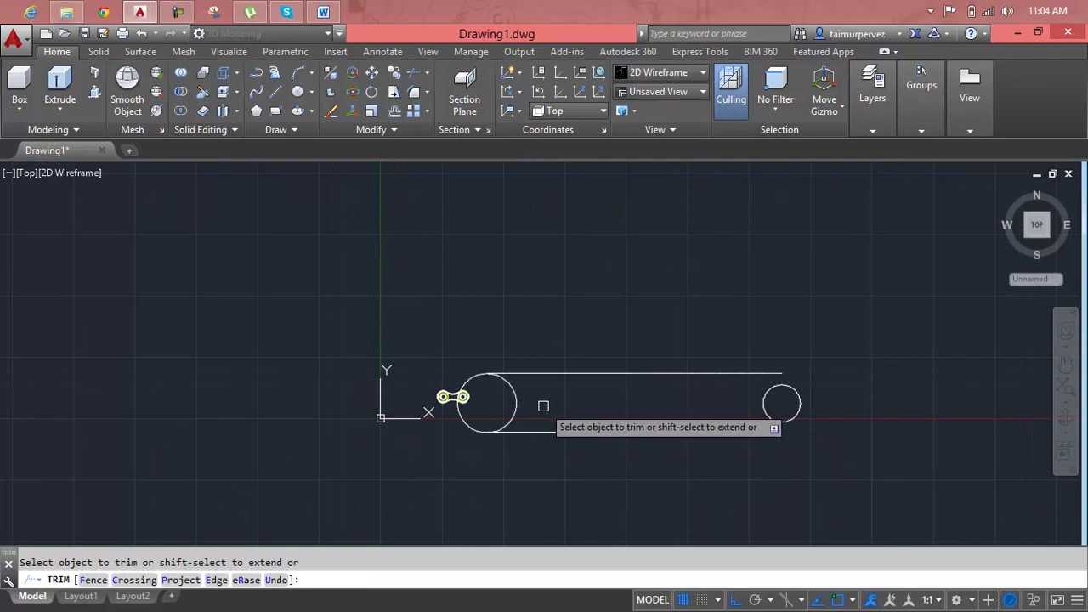
{"action": "left_click", "coordinate": [544, 399]}
{"action": "left_click", "coordinate": [514, 406]}
{"action": "left_click", "coordinate": [510, 408]}
{"action": "key", "text": "Escape"}
Grip-stretch the top and bottom line ends to the right circle's top and bottom quadrants.
{"action": "middle_click_drag", "start_coordinate": [647, 399], "coordinate": [432, 400]}
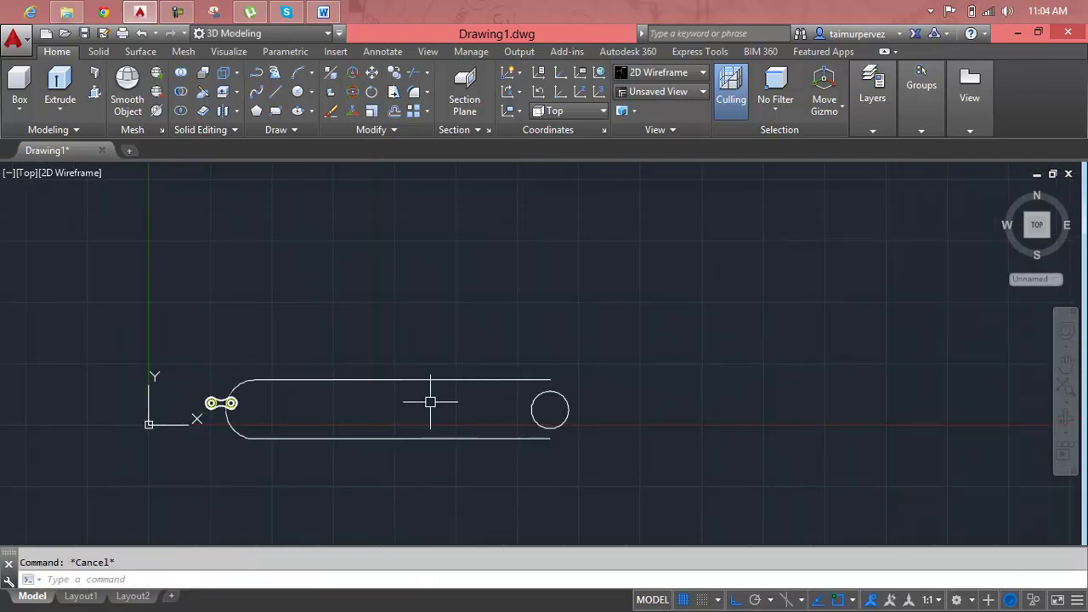
{"action": "scroll", "coordinate": [602, 441], "scroll_direction": "up", "scroll_amount": 4}
{"action": "left_click", "coordinate": [454, 285]}
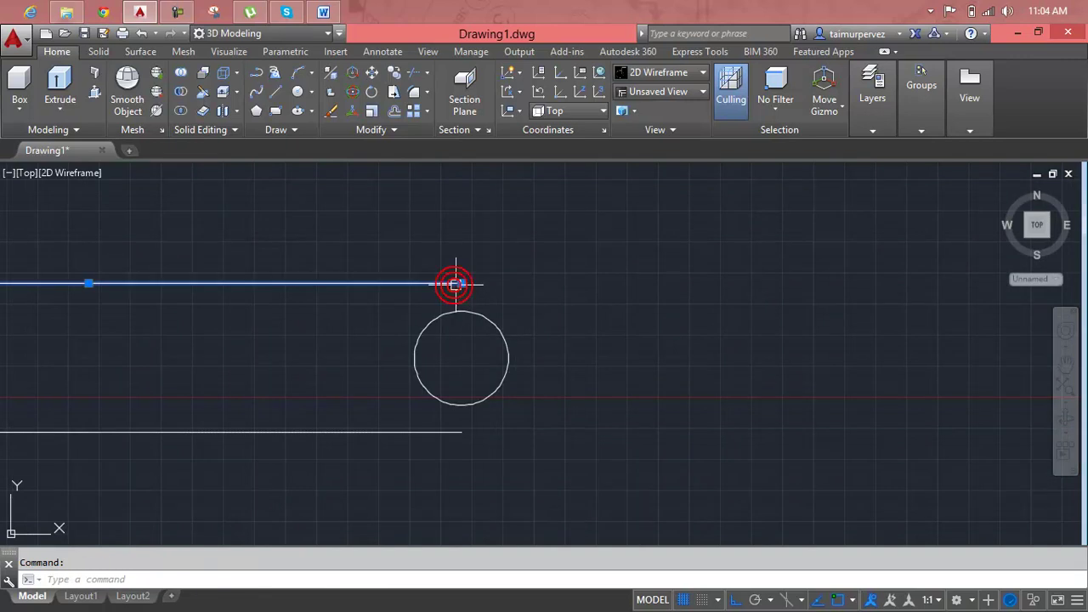
{"action": "left_click", "coordinate": [461, 283]}
{"action": "left_click", "coordinate": [461, 311]}
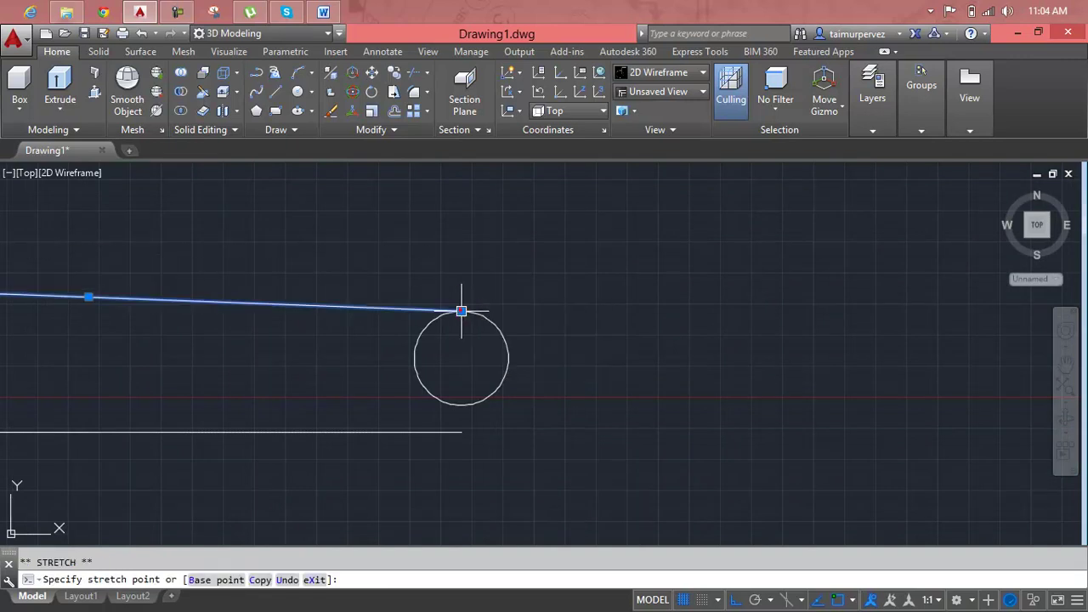
{"action": "left_click", "coordinate": [455, 431]}
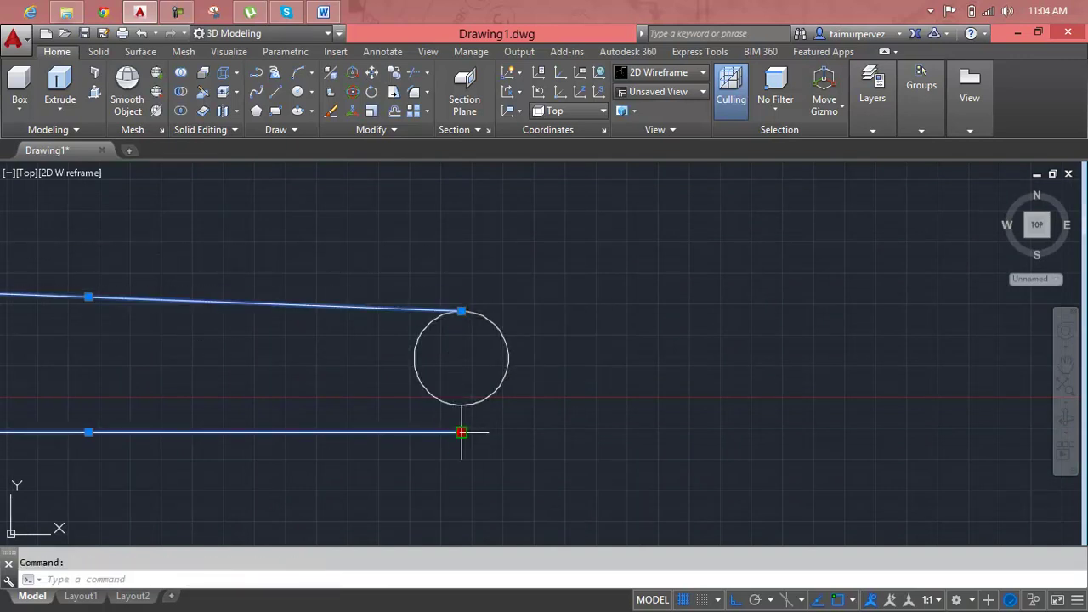
{"action": "left_click", "coordinate": [456, 431]}
{"action": "left_click", "coordinate": [462, 404]}
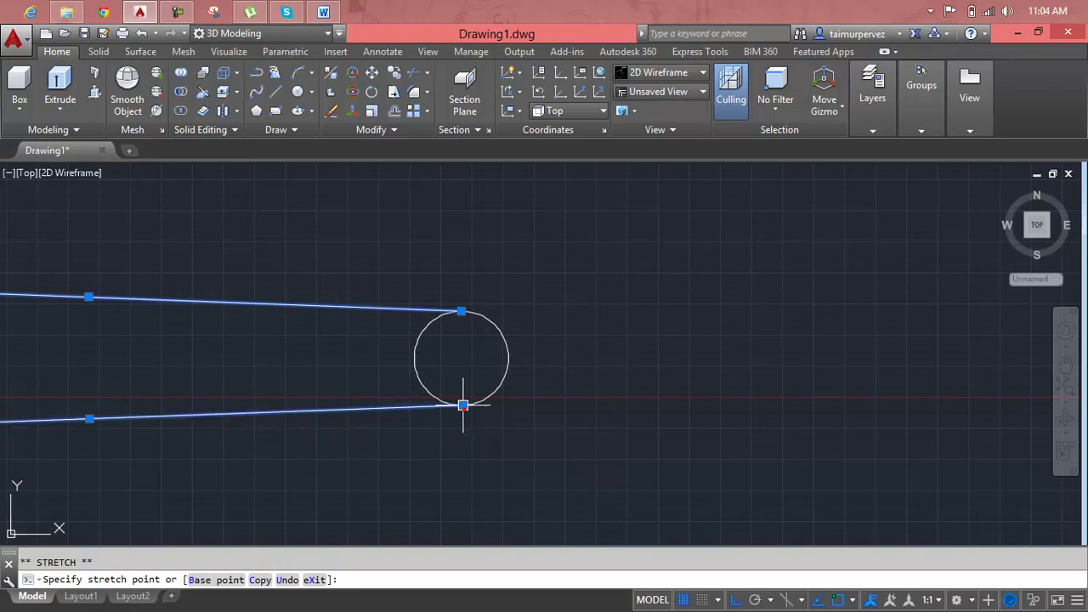
{"action": "key", "text": "Escape"}
{"action": "scroll", "coordinate": [481, 381], "scroll_direction": "down", "scroll_amount": 2}
{"action": "scroll", "coordinate": [492, 389], "scroll_direction": "down", "scroll_amount": 2}
{"action": "middle_click_drag", "start_coordinate": [493, 388], "coordinate": [756, 367]}
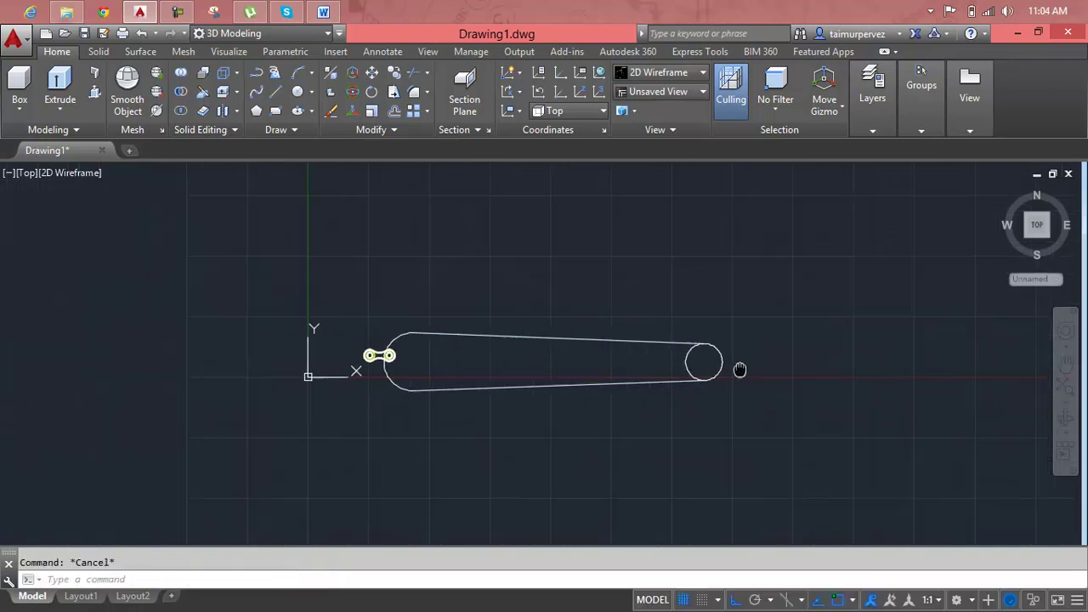
{"action": "scroll", "coordinate": [754, 366], "scroll_direction": "up", "scroll_amount": 2}
Trim away the right circle's inner arc to finish the tapered outline.
{"action": "type", "text": "tr"}
{"action": "key", "text": "Return"}
{"action": "key", "text": "Return"}
{"action": "left_click", "coordinate": [699, 360]}
{"action": "scroll", "coordinate": [586, 355], "scroll_direction": "down", "scroll_amount": 2}
{"action": "scroll", "coordinate": [519, 347], "scroll_direction": "up", "scroll_amount": 3}
{"action": "key", "text": "Escape"}
{"action": "key", "text": "Escape"}
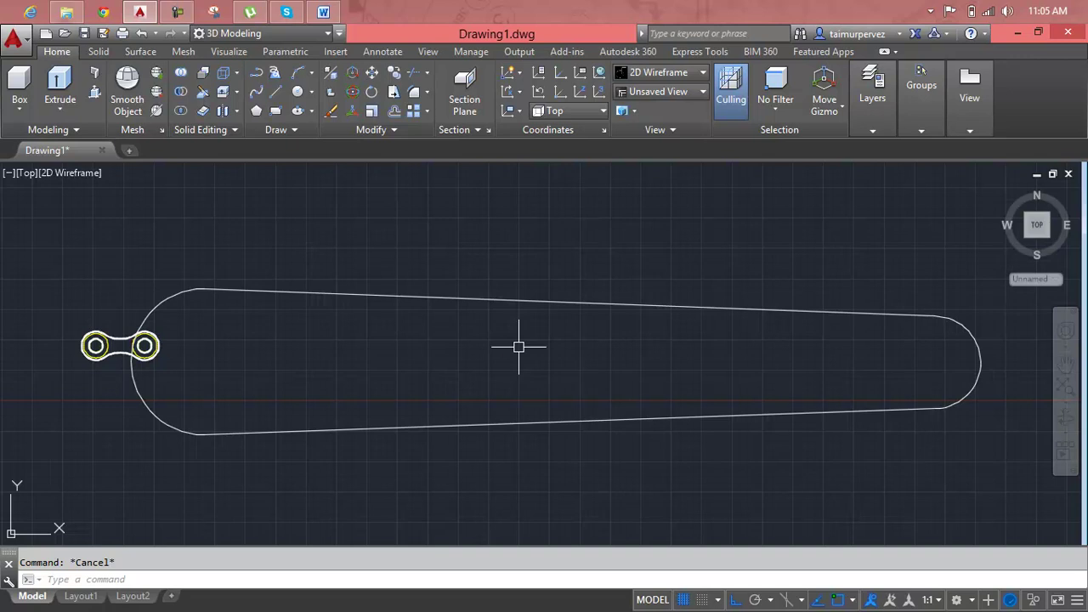
Join the two lines and two arcs into one closed polyline.
{"action": "type", "text": "j"}
{"action": "key", "text": "Return"}
{"action": "left_click", "coordinate": [945, 273]}
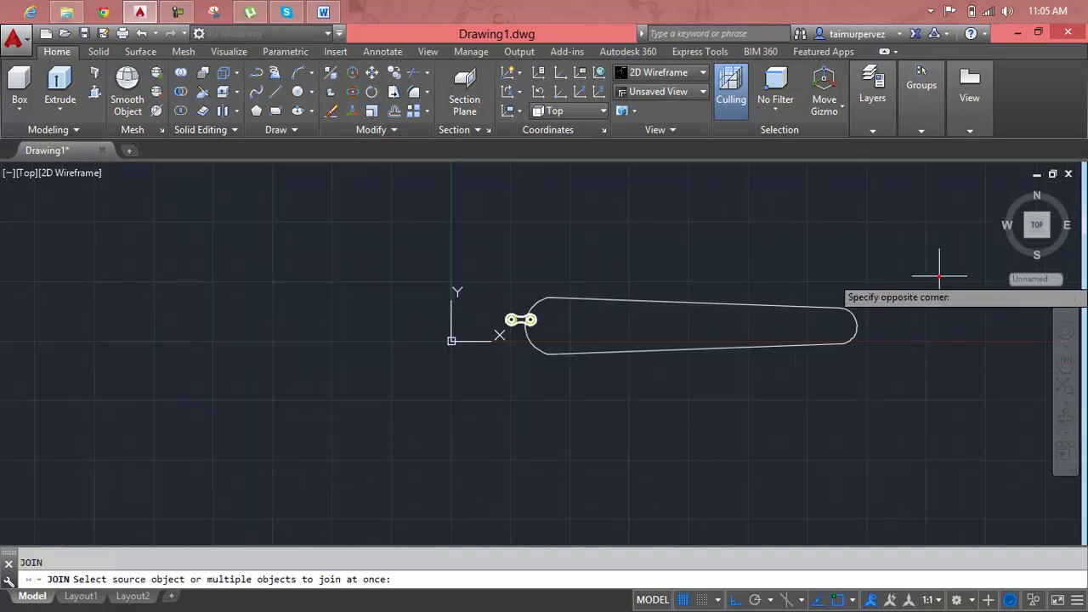
{"action": "left_click", "coordinate": [554, 417]}
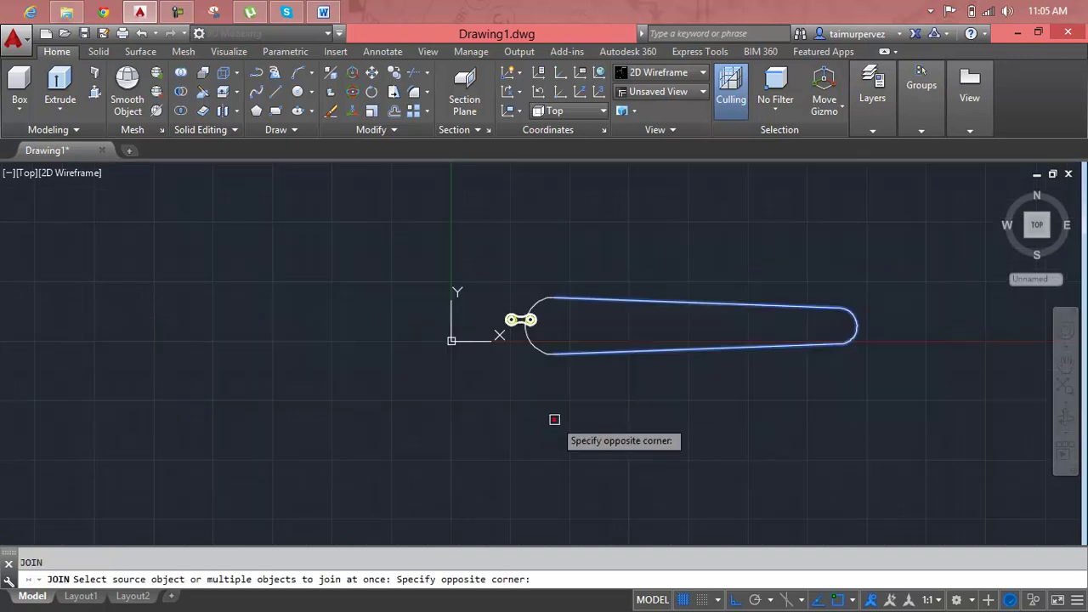
{"action": "left_click", "coordinate": [536, 347]}
{"action": "key", "text": "Return"}
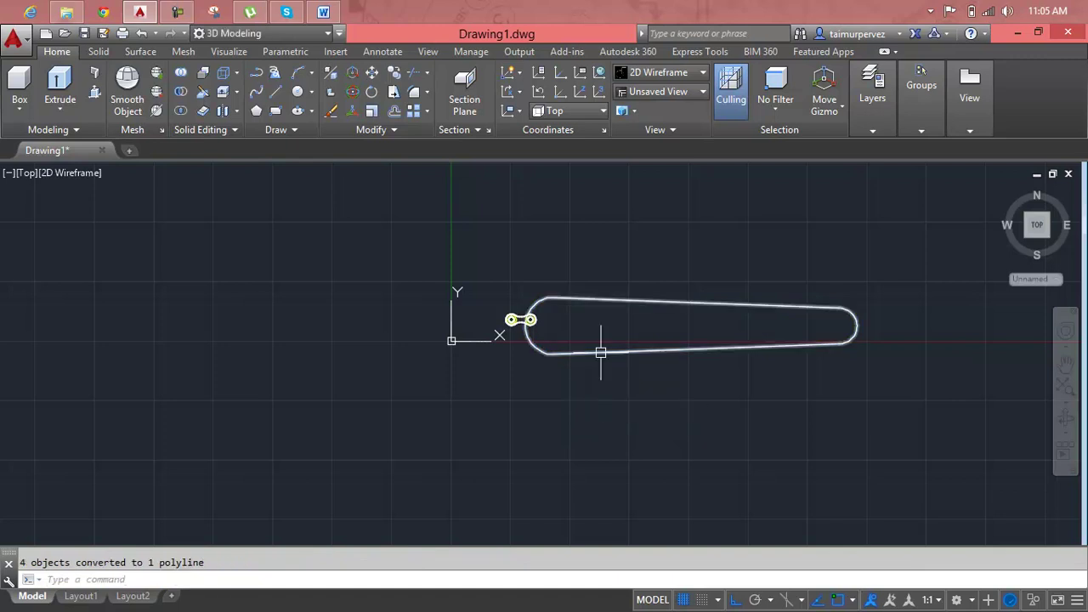
{"action": "scroll", "coordinate": [522, 327], "scroll_direction": "up", "scroll_amount": 2}
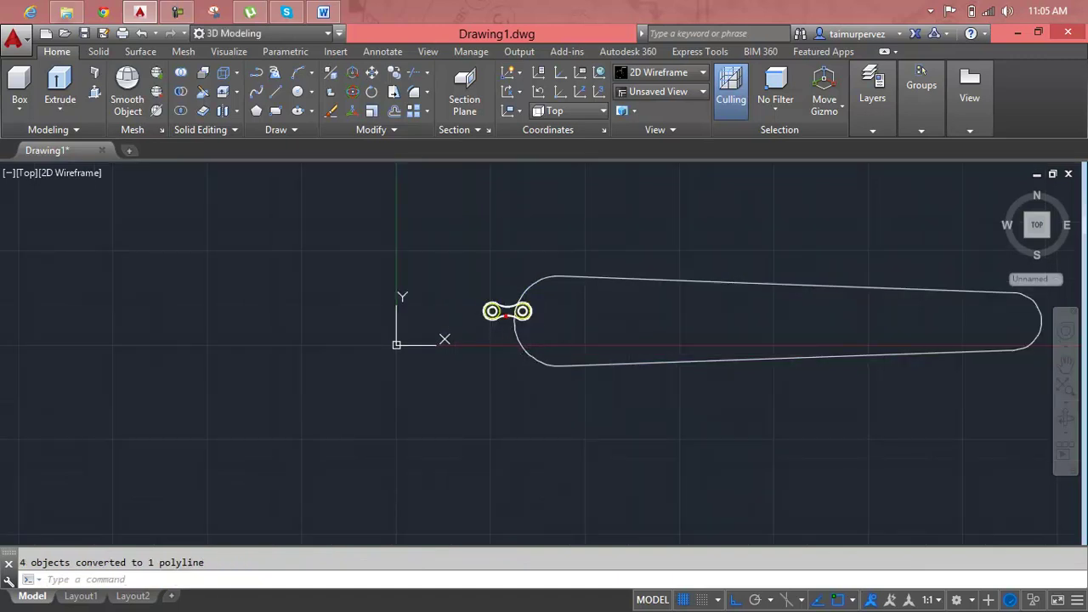
{"action": "left_click", "coordinate": [508, 311]}
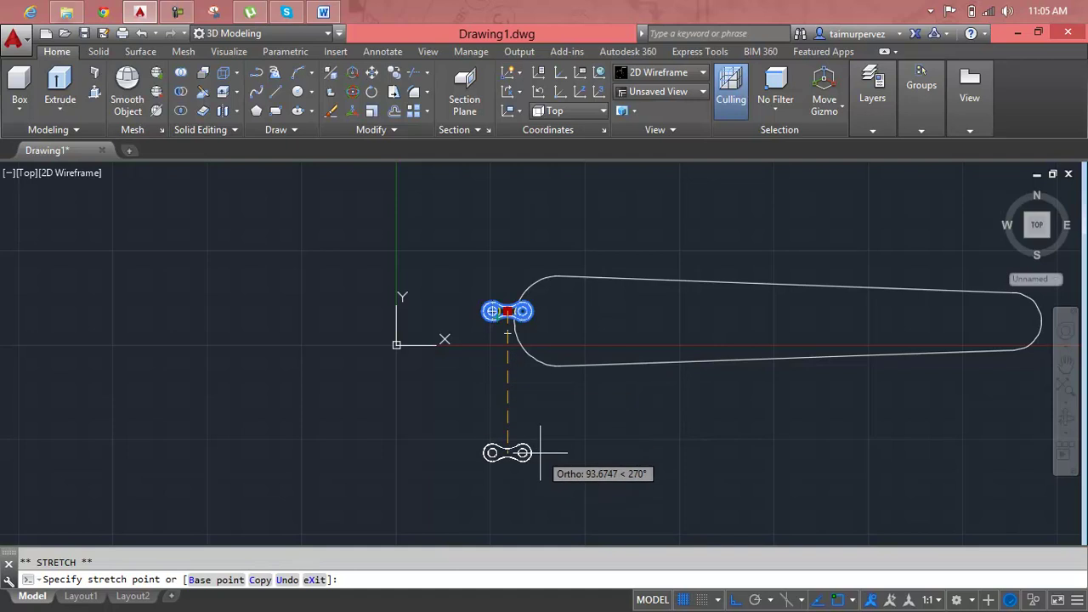
{"action": "key", "text": "Escape"}
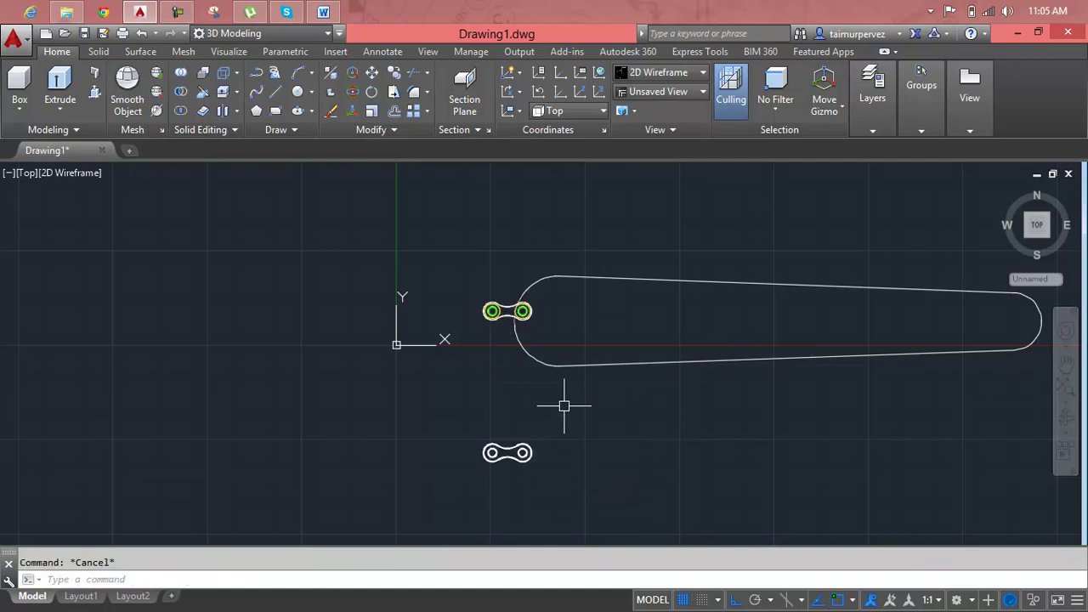
Move the joined outline down below the chain link.
{"action": "left_click", "coordinate": [597, 364]}
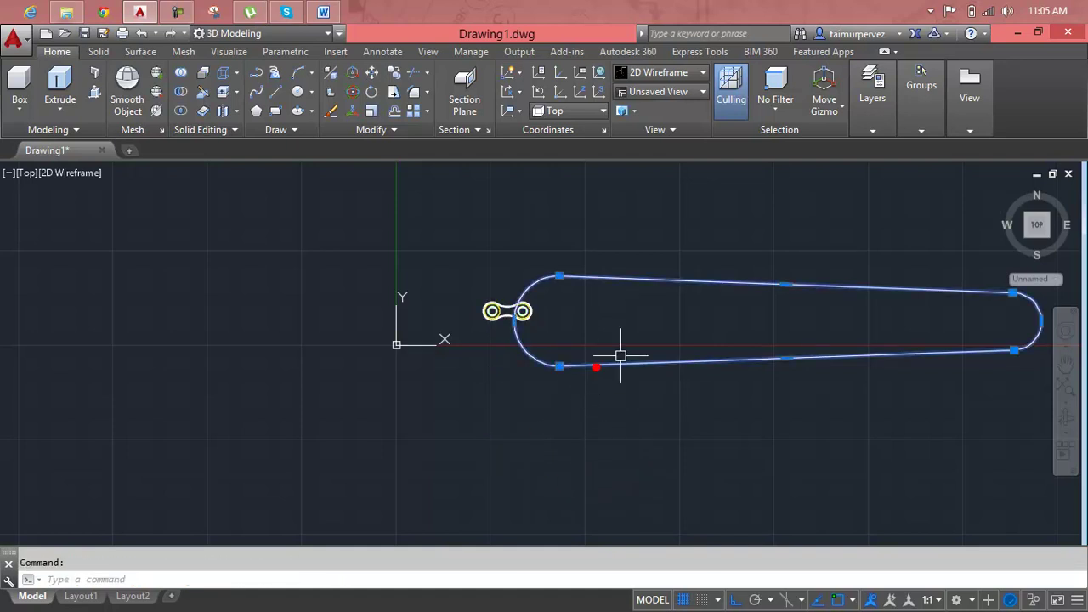
{"action": "type", "text": "m"}
{"action": "key", "text": "Return"}
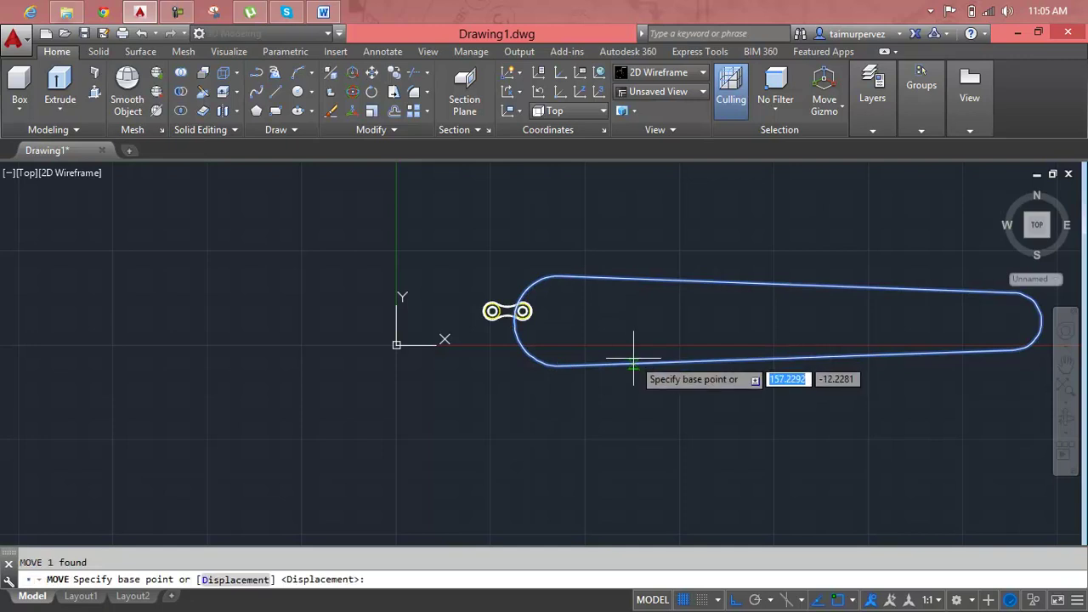
{"action": "left_click", "coordinate": [633, 349]}
{"action": "left_click", "coordinate": [614, 427]}
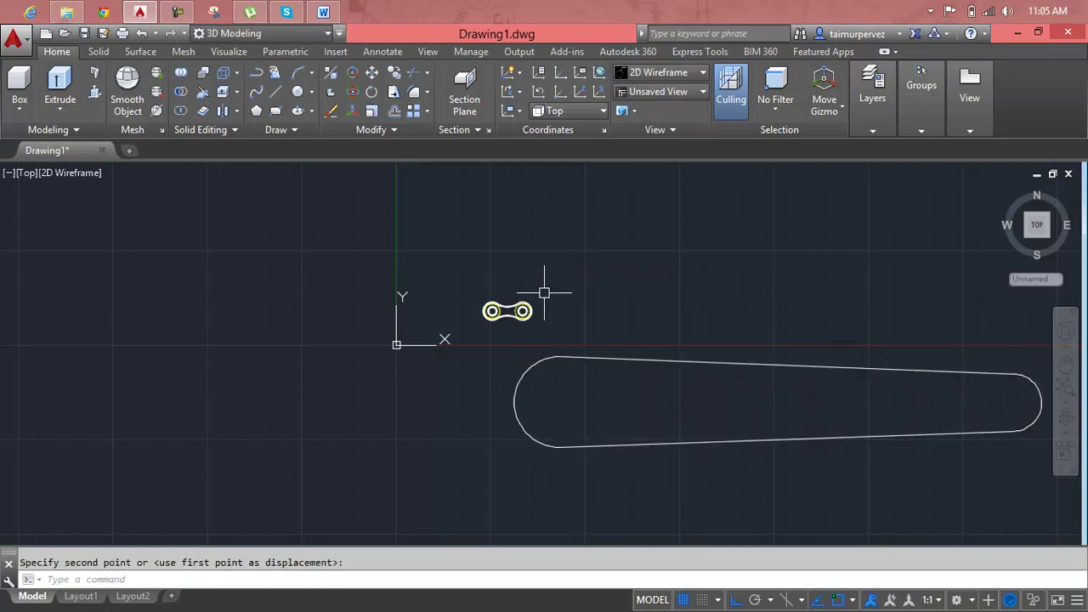
{"action": "scroll", "coordinate": [543, 293], "scroll_direction": "up", "scroll_amount": 4}
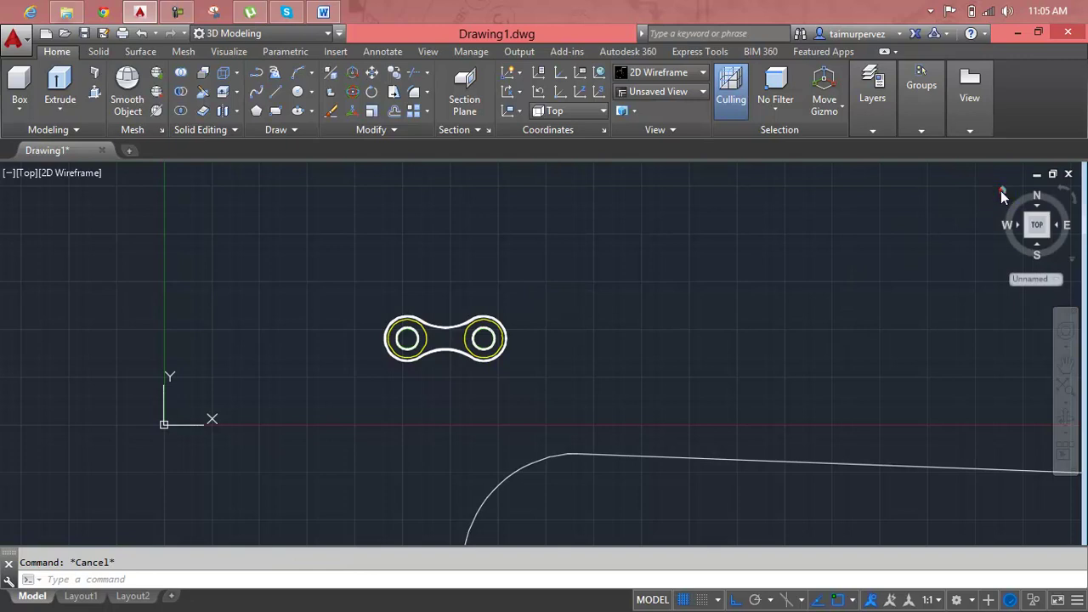
Window-select the chain link's solids and combine them into one unnamed group.
{"action": "left_click", "coordinate": [1002, 193]}
{"action": "scroll", "coordinate": [402, 405], "scroll_direction": "up", "scroll_amount": 5}
{"action": "middle_click_drag", "start_coordinate": [396, 408], "coordinate": [647, 396]}
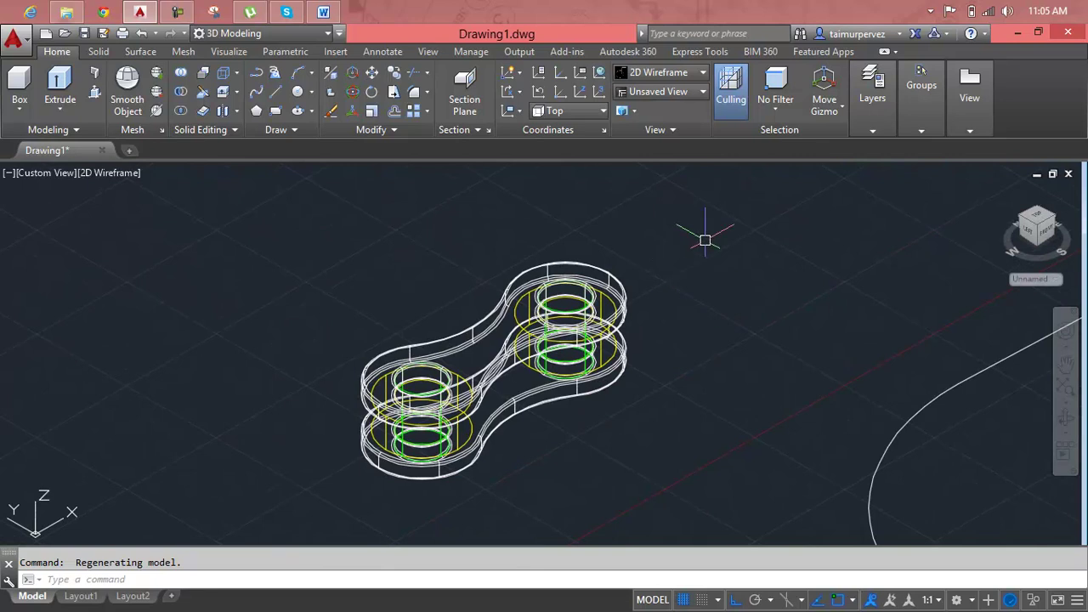
{"action": "left_click", "coordinate": [705, 241]}
{"action": "left_click", "coordinate": [231, 513]}
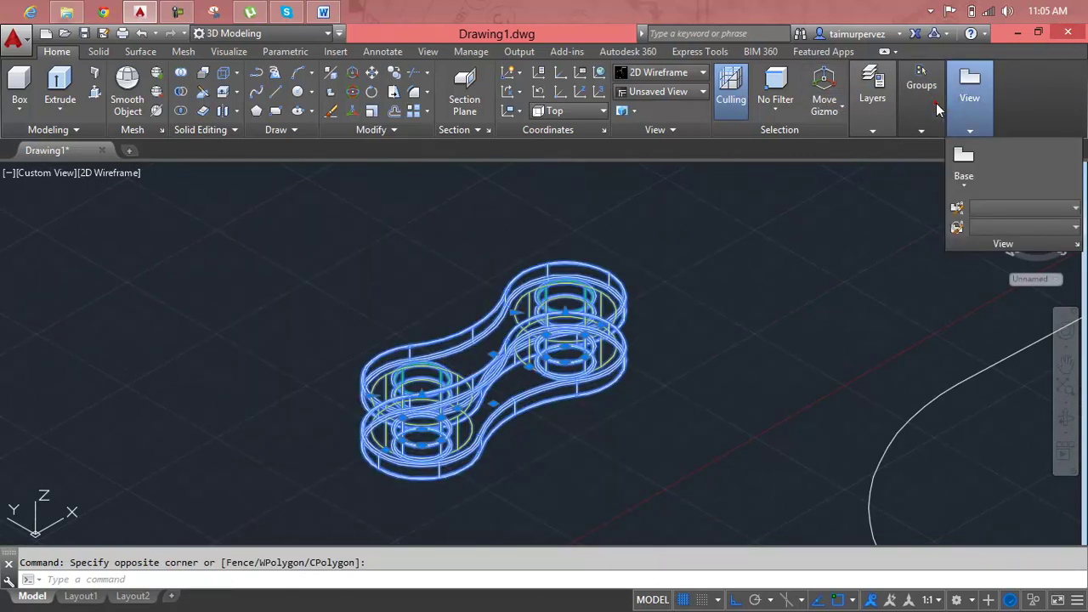
{"action": "left_click", "coordinate": [911, 153]}
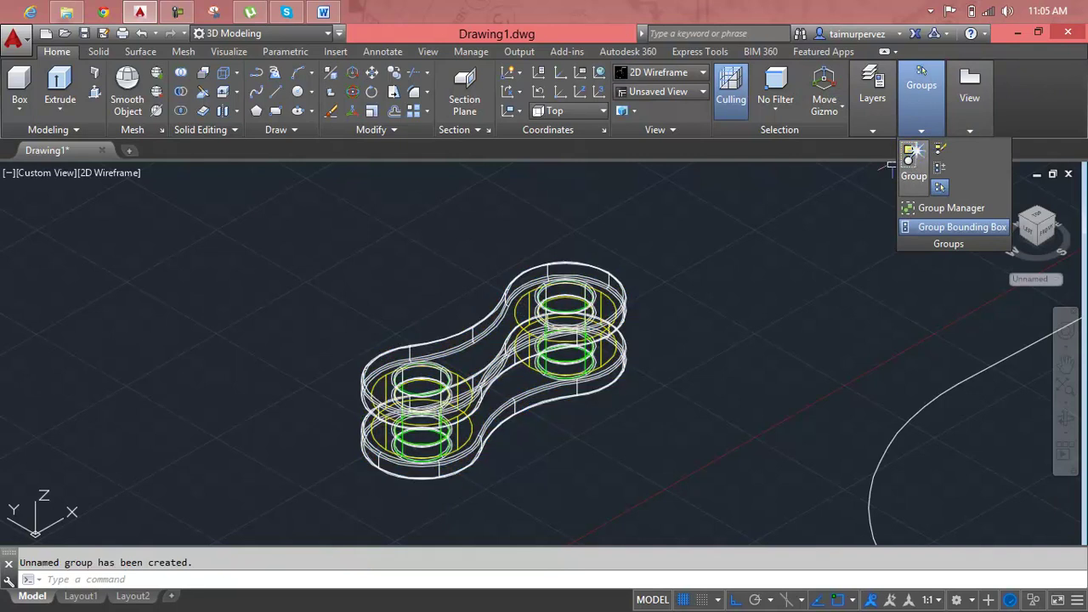
{"action": "left_click", "coordinate": [751, 266]}
{"action": "key", "text": "Escape"}
{"action": "left_click", "coordinate": [624, 321]}
{"action": "key", "text": "Escape"}
Switch to Top view, centred on the slot and chain link.
{"action": "scroll", "coordinate": [624, 321], "scroll_direction": "down", "scroll_amount": 3}
{"action": "scroll", "coordinate": [684, 328], "scroll_direction": "down", "scroll_amount": 3}
{"action": "middle_click_drag", "start_coordinate": [773, 345], "coordinate": [488, 401]}
{"action": "left_click", "coordinate": [37, 181]}
{"action": "left_click", "coordinate": [44, 212]}
{"action": "middle_click_drag", "start_coordinate": [209, 287], "coordinate": [467, 335]}
{"action": "scroll", "coordinate": [458, 327], "scroll_direction": "up", "scroll_amount": 3}
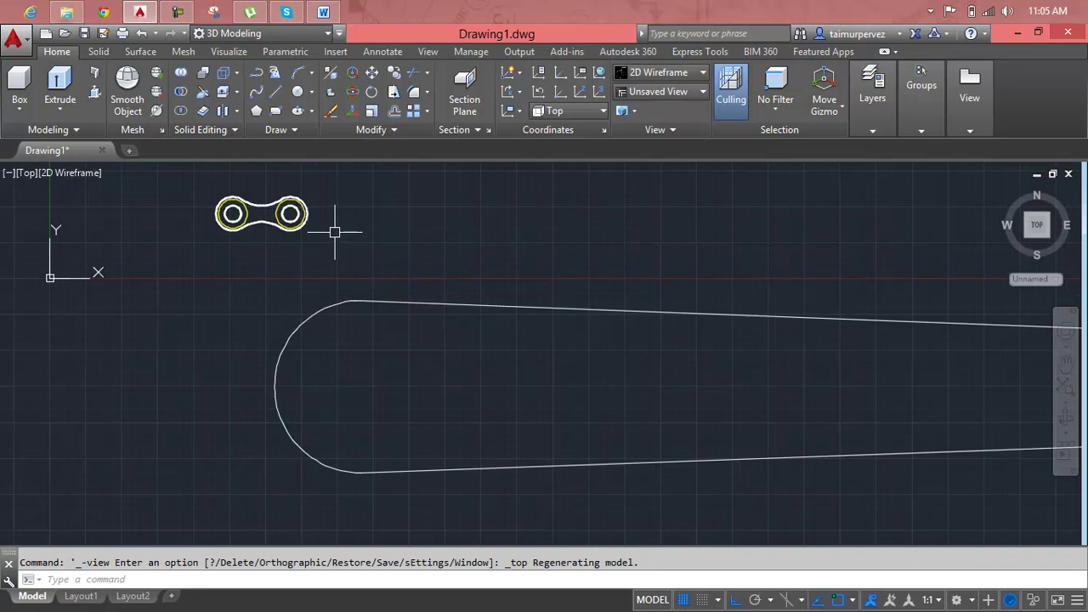
Start moving the chain link group, using a point on the link as the base point.
{"action": "middle_click_drag", "start_coordinate": [334, 231], "coordinate": [373, 269]}
{"action": "key", "text": "Return"}
{"action": "left_click", "coordinate": [372, 231]}
{"action": "left_click", "coordinate": [251, 276]}
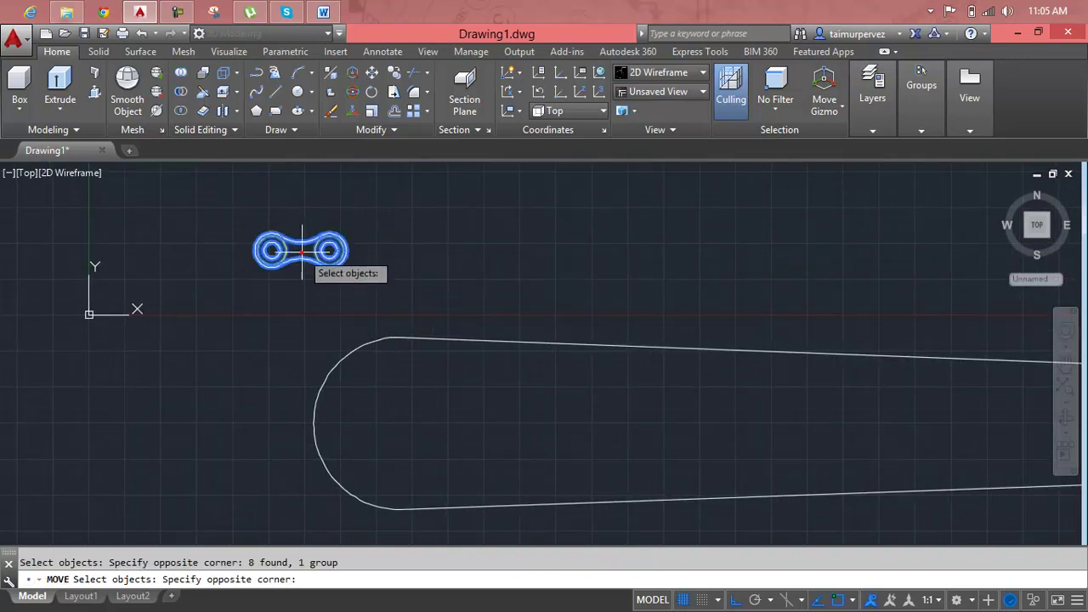
{"action": "left_click", "coordinate": [307, 254]}
{"action": "key", "text": "Return"}
{"action": "left_click", "coordinate": [297, 258]}
{"action": "scroll", "coordinate": [365, 394], "scroll_direction": "down", "scroll_amount": 3}
{"action": "middle_click_drag", "start_coordinate": [365, 432], "coordinate": [366, 374]}
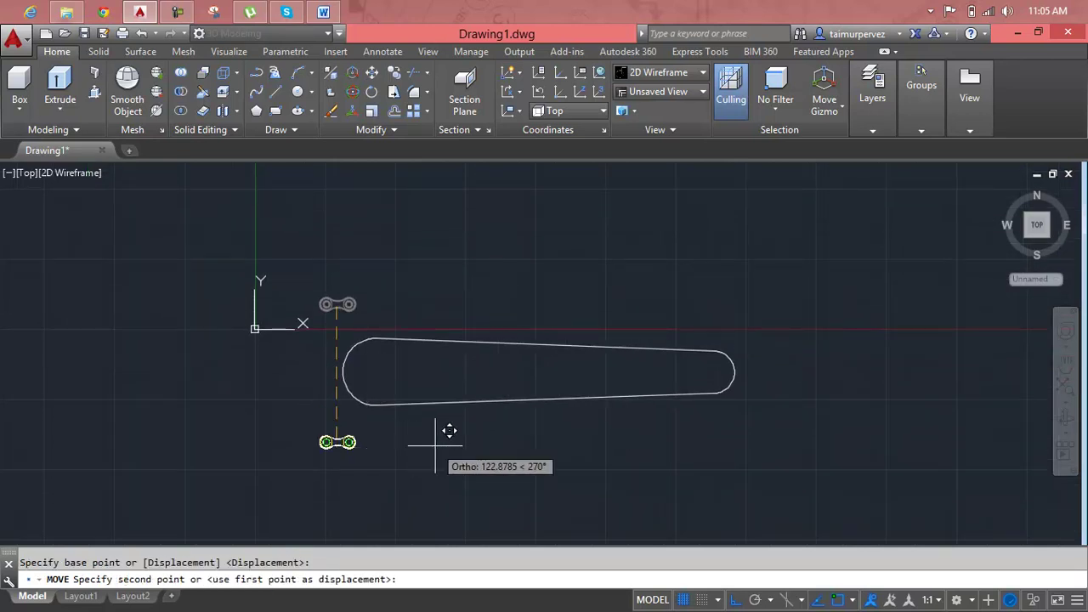
With Ortho off, place the chain link just below the tapered path's lower edge.
{"action": "key", "text": "F8"}
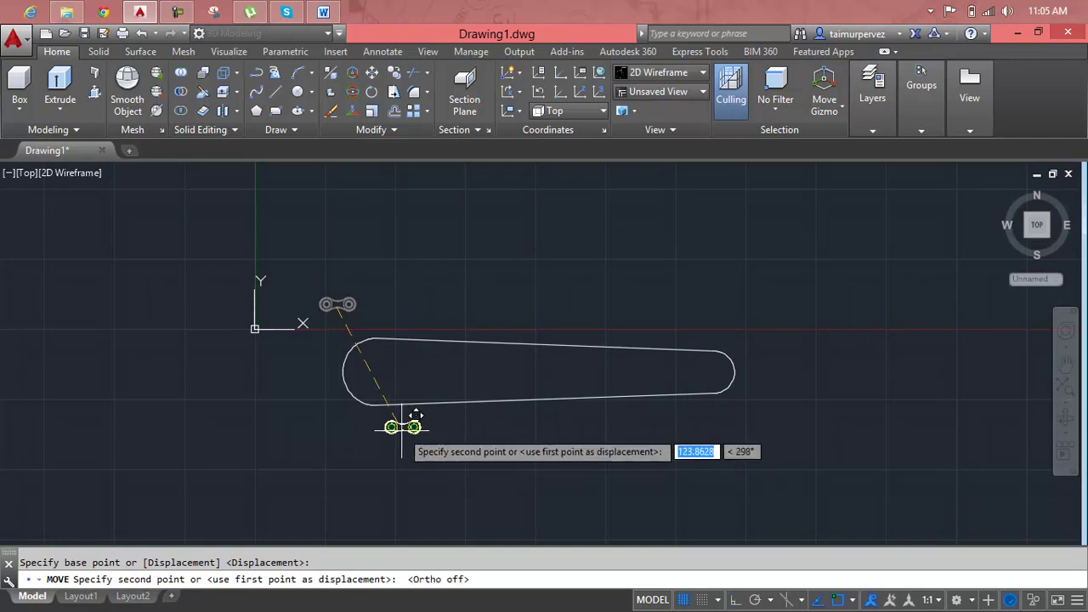
{"action": "left_click", "coordinate": [402, 428]}
{"action": "scroll", "coordinate": [402, 427], "scroll_direction": "up", "scroll_amount": 10}
{"action": "middle_click_drag", "start_coordinate": [401, 431], "coordinate": [515, 383]}
{"action": "scroll", "coordinate": [501, 316], "scroll_direction": "up", "scroll_amount": 2}
{"action": "scroll", "coordinate": [428, 304], "scroll_direction": "up", "scroll_amount": 5}
{"action": "scroll", "coordinate": [450, 289], "scroll_direction": "down", "scroll_amount": 2}
{"action": "scroll", "coordinate": [488, 258], "scroll_direction": "up", "scroll_amount": 2}
{"action": "scroll", "coordinate": [488, 261], "scroll_direction": "down", "scroll_amount": 2}
{"action": "scroll", "coordinate": [489, 262], "scroll_direction": "down", "scroll_amount": 1}
{"action": "scroll", "coordinate": [510, 265], "scroll_direction": "down", "scroll_amount": 1}
{"action": "scroll", "coordinate": [491, 243], "scroll_direction": "up", "scroll_amount": 1}
{"action": "scroll", "coordinate": [487, 238], "scroll_direction": "up", "scroll_amount": 4}
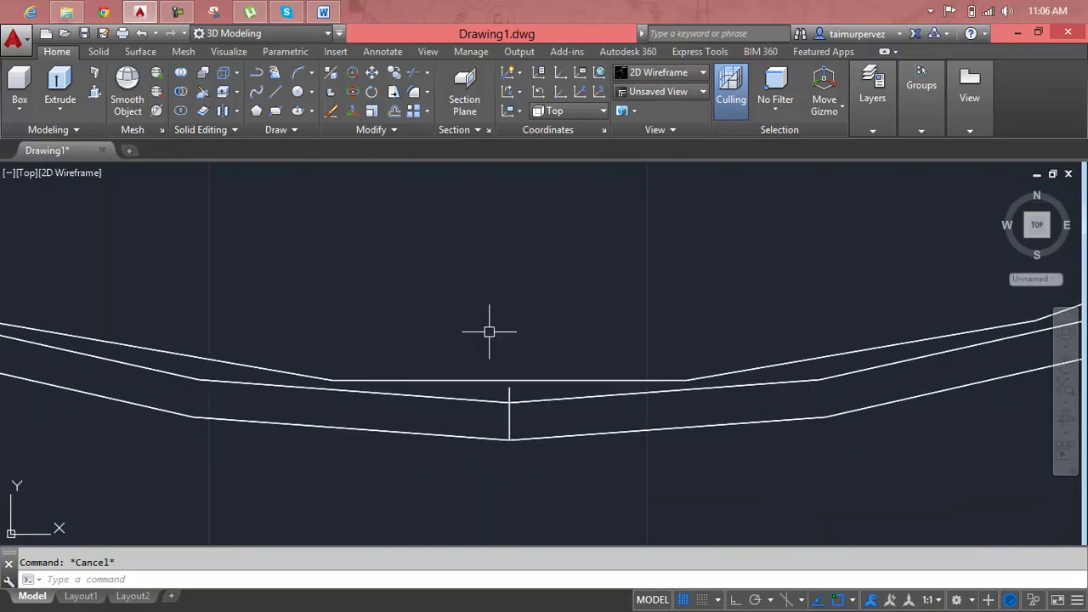
Zoom in on the bridge between the chain link's circles.
{"action": "scroll", "coordinate": [505, 389], "scroll_direction": "down", "scroll_amount": 3}
{"action": "scroll", "coordinate": [505, 389], "scroll_direction": "down", "scroll_amount": 2}
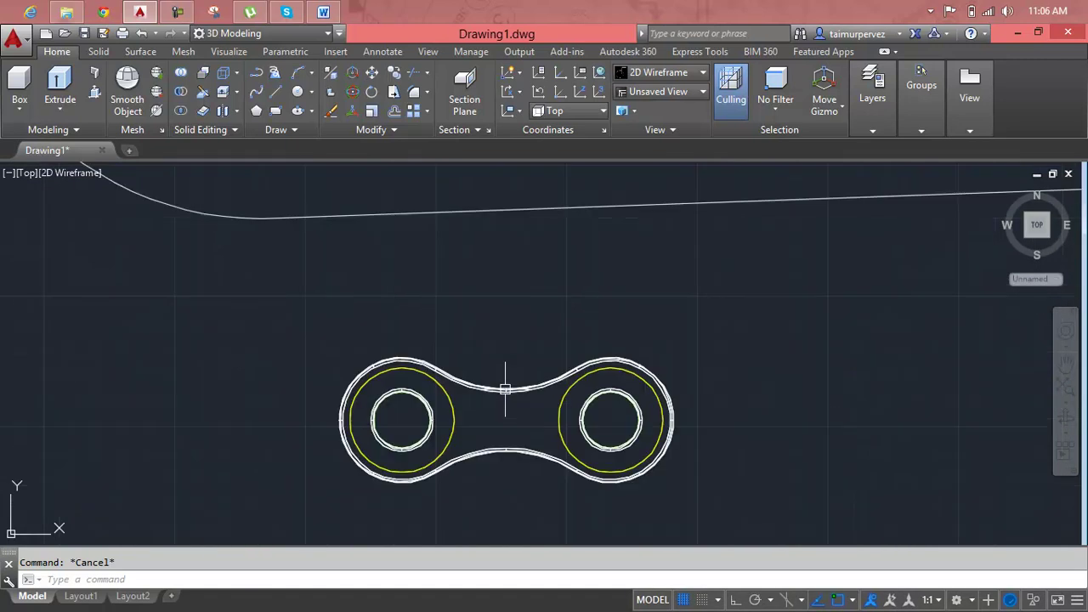
{"action": "left_click", "coordinate": [505, 389]}
{"action": "left_click", "coordinate": [505, 390]}
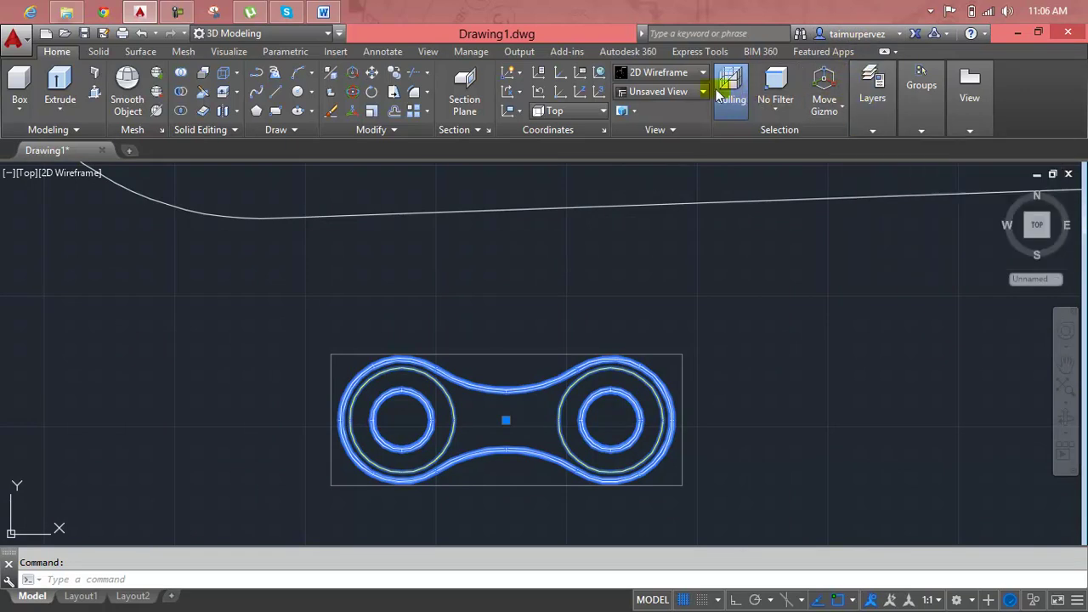
{"action": "key", "text": "Escape"}
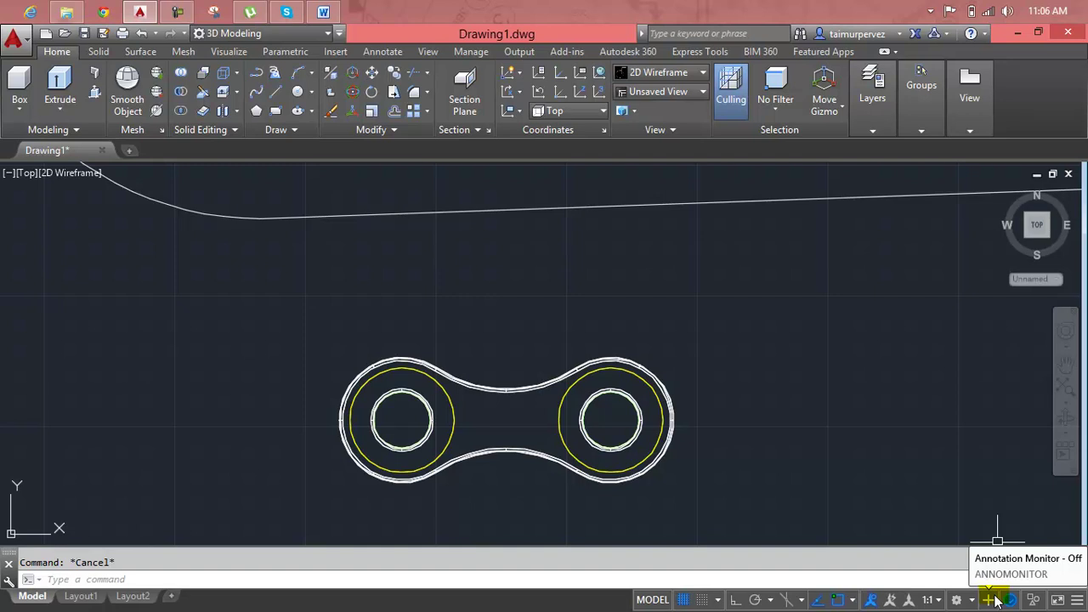
{"action": "scroll", "coordinate": [492, 406], "scroll_direction": "up", "scroll_amount": 6}
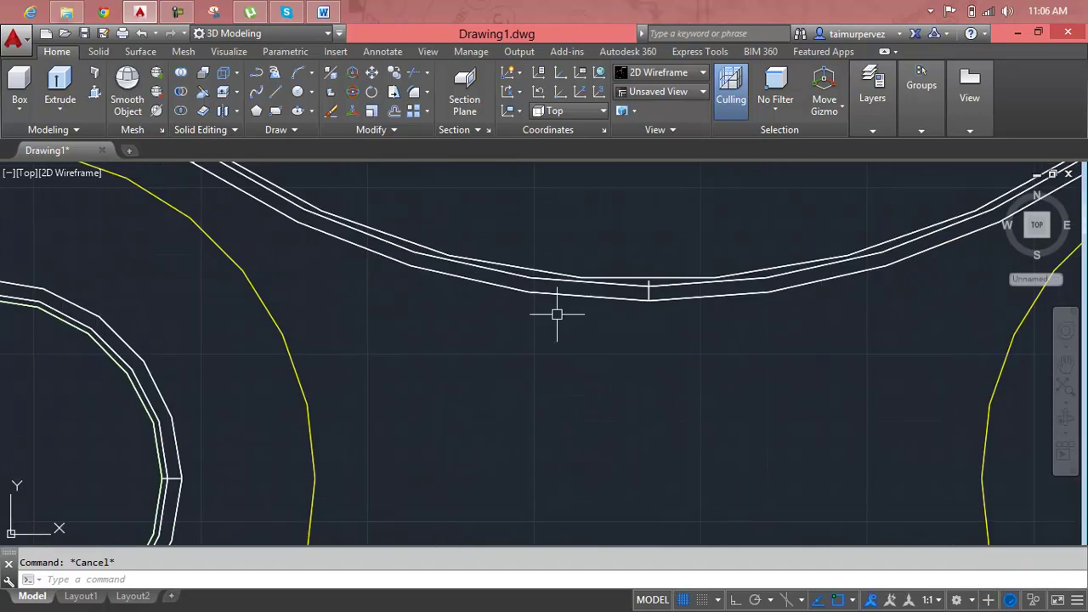
{"action": "middle_click_drag", "start_coordinate": [472, 274], "coordinate": [79, 158]}
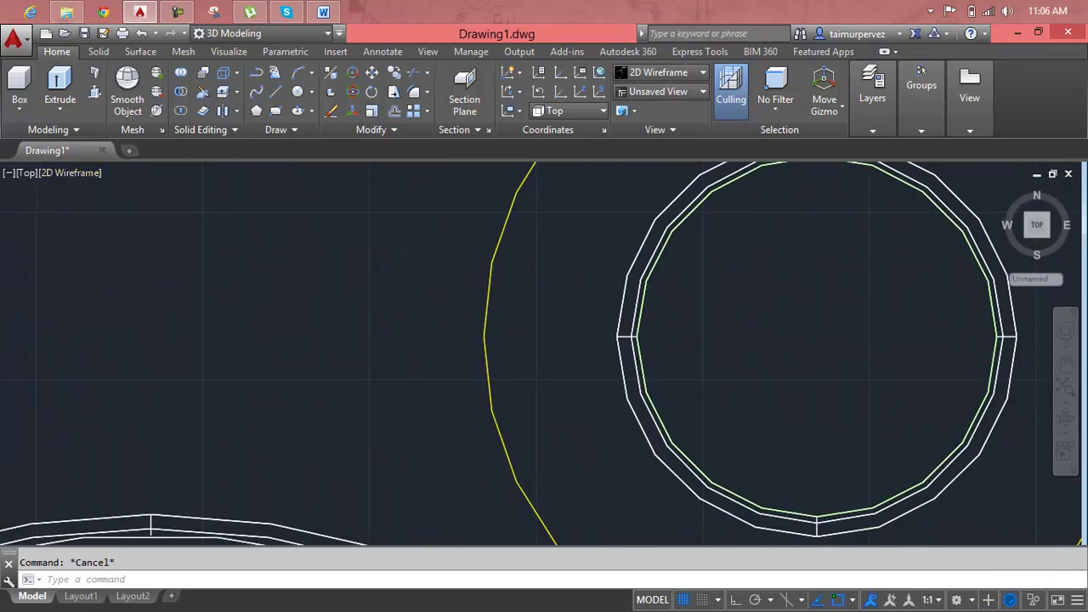
{"action": "scroll", "coordinate": [187, 245], "scroll_direction": "down", "scroll_amount": 2}
{"action": "middle_click_drag", "start_coordinate": [254, 301], "coordinate": [534, 418]}
{"action": "scroll", "coordinate": [535, 418], "scroll_direction": "down", "scroll_amount": 1}
{"action": "scroll", "coordinate": [522, 401], "scroll_direction": "up", "scroll_amount": 5}
{"action": "scroll", "coordinate": [526, 402], "scroll_direction": "up", "scroll_amount": 2}
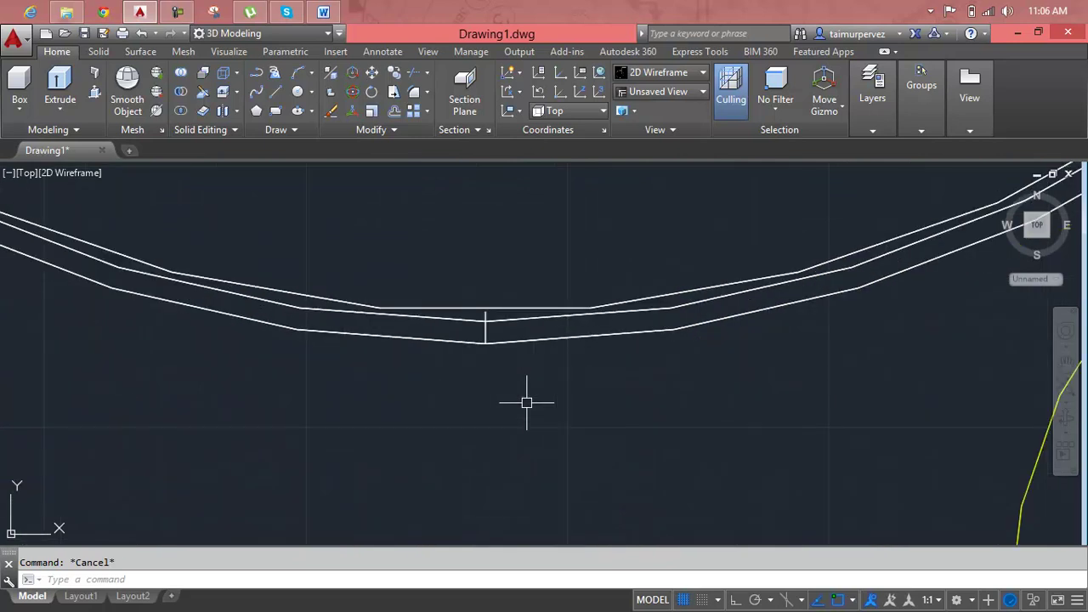
Draw a vertical line from the upper bridge midpoint to the lower bridge midpoint.
{"action": "key", "text": "Return"}
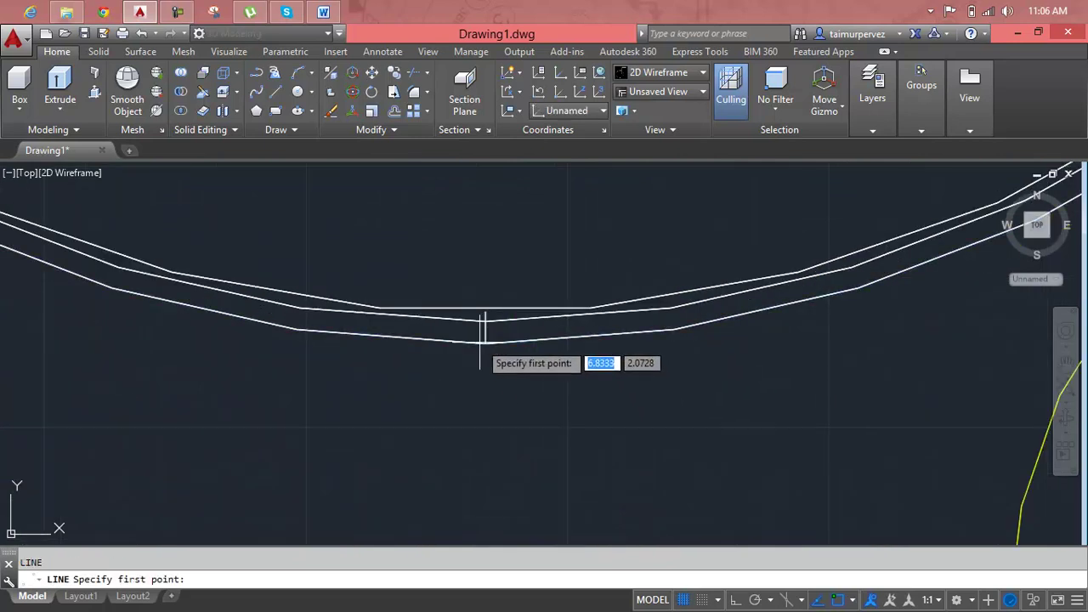
{"action": "left_click", "coordinate": [486, 343]}
{"action": "scroll", "coordinate": [485, 343], "scroll_direction": "down", "scroll_amount": 3}
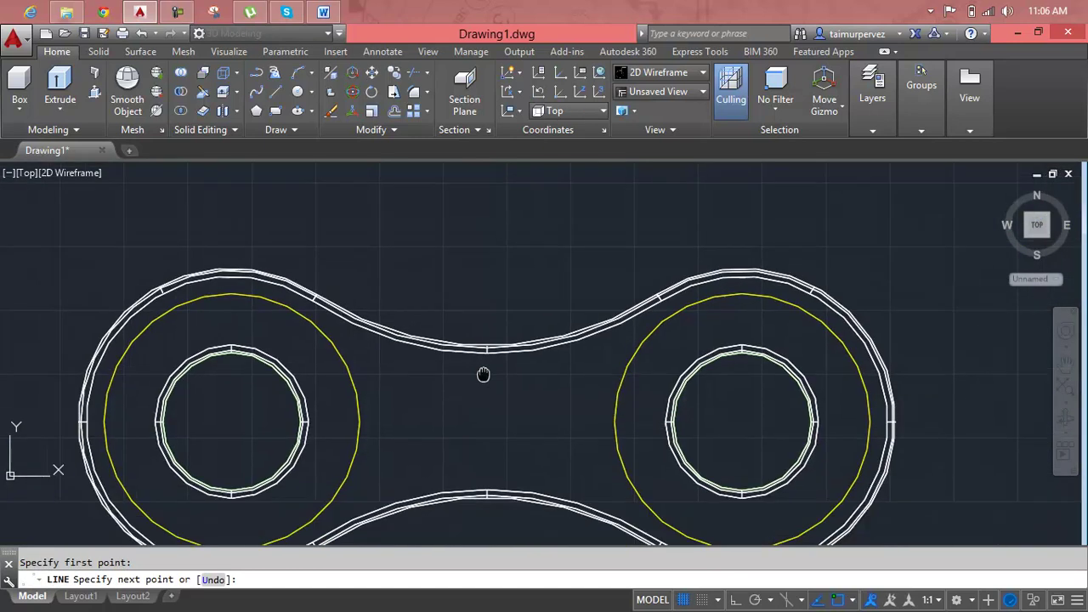
{"action": "scroll", "coordinate": [481, 425], "scroll_direction": "down", "scroll_amount": 1}
{"action": "scroll", "coordinate": [455, 436], "scroll_direction": "up", "scroll_amount": 5}
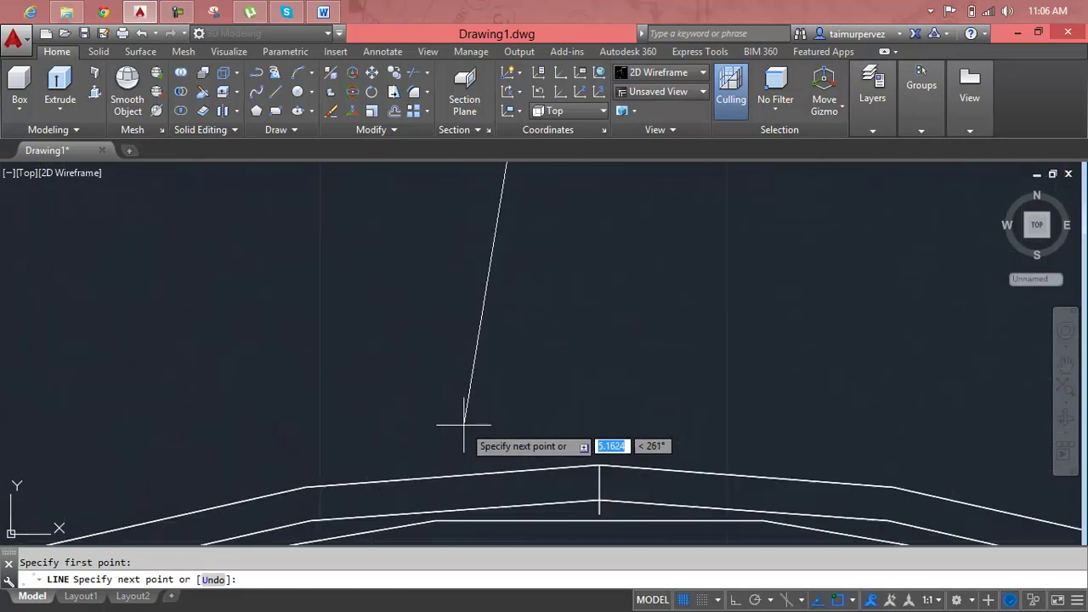
{"action": "left_click", "coordinate": [599, 465]}
{"action": "key", "text": "Return"}
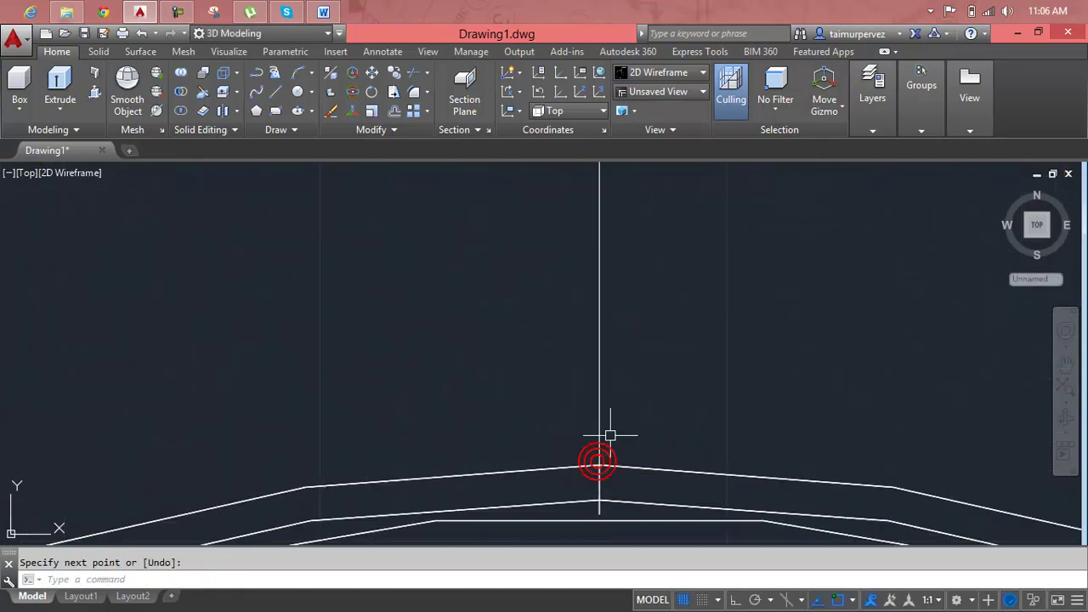
{"action": "scroll", "coordinate": [612, 450], "scroll_direction": "down", "scroll_amount": 5}
{"action": "mouse_move", "coordinate": [650, 410]}
{"action": "middle_mouse_down"}
{"action": "mouse_move", "coordinate": [357, 408]}
{"action": "mouse_move", "coordinate": [493, 480]}
{"action": "middle_mouse_up"}
{"action": "key", "text": "Escape"}
{"action": "scroll", "coordinate": [357, 407], "scroll_direction": "down", "scroll_amount": 6}
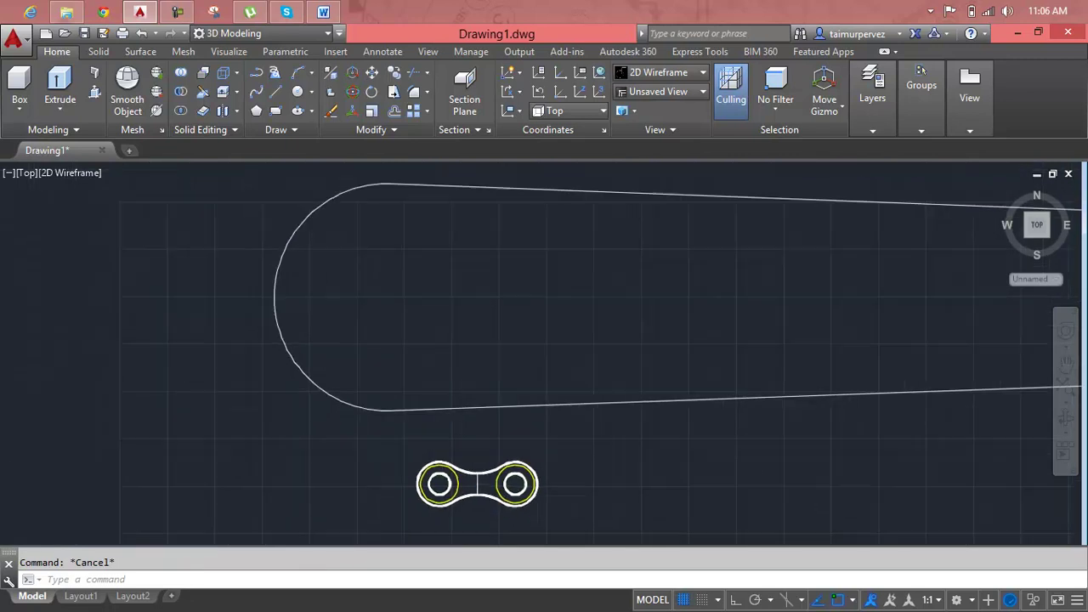
Path-array the chain link group along the tapered racetrack outline, producing 15 links.
{"action": "left_click", "coordinate": [425, 118]}
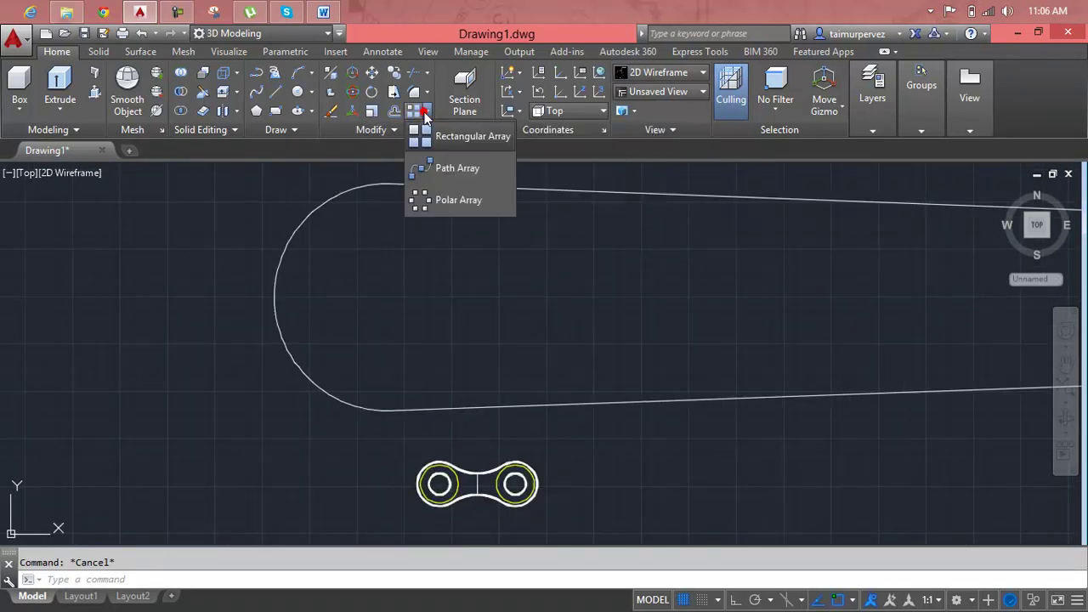
{"action": "left_click", "coordinate": [430, 175]}
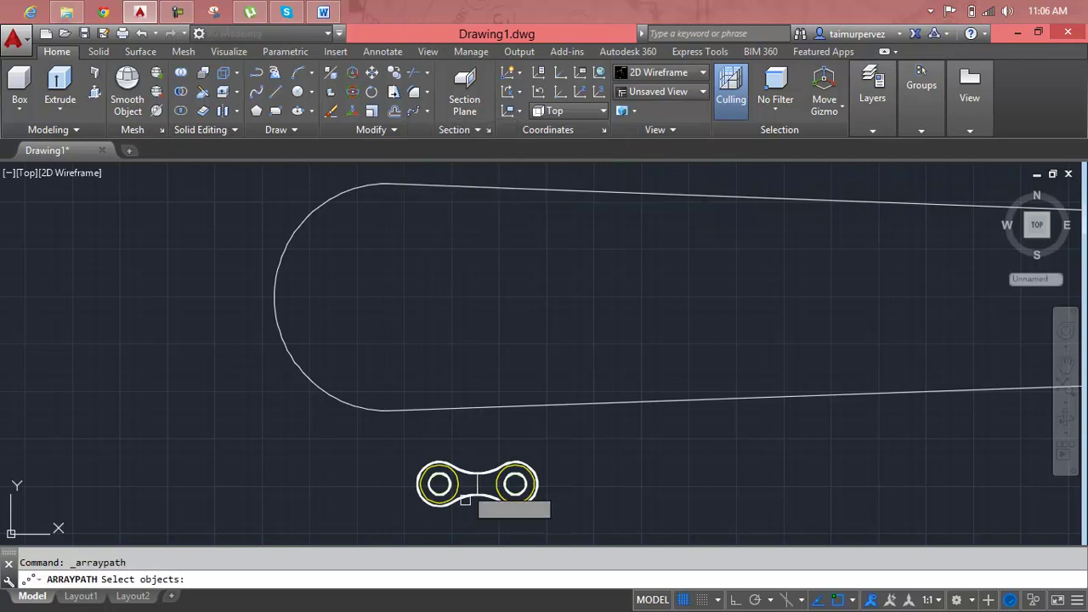
{"action": "left_click", "coordinate": [521, 472]}
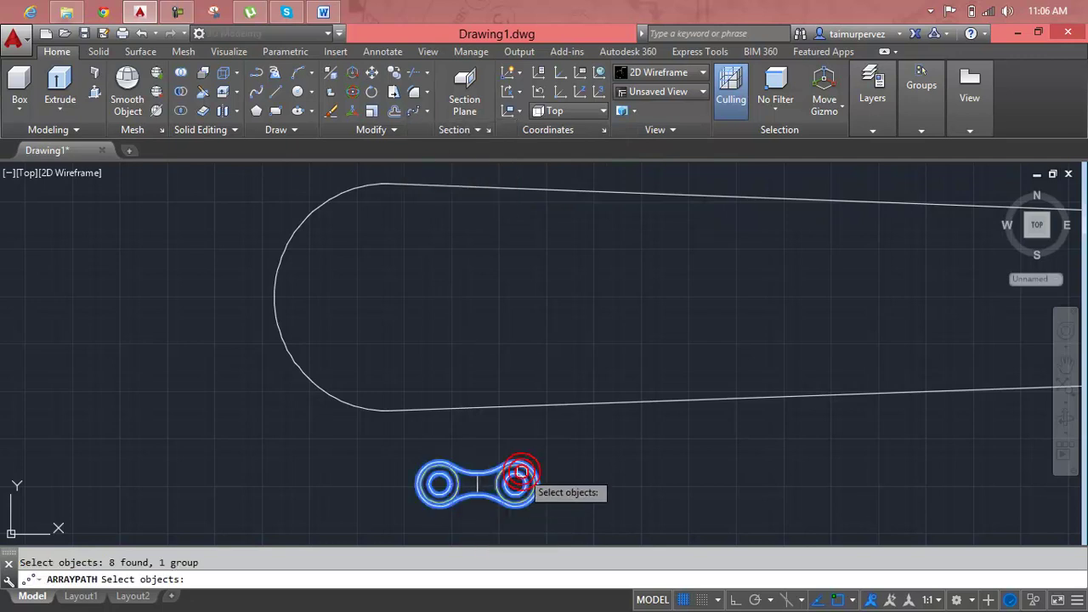
{"action": "key", "text": "Return"}
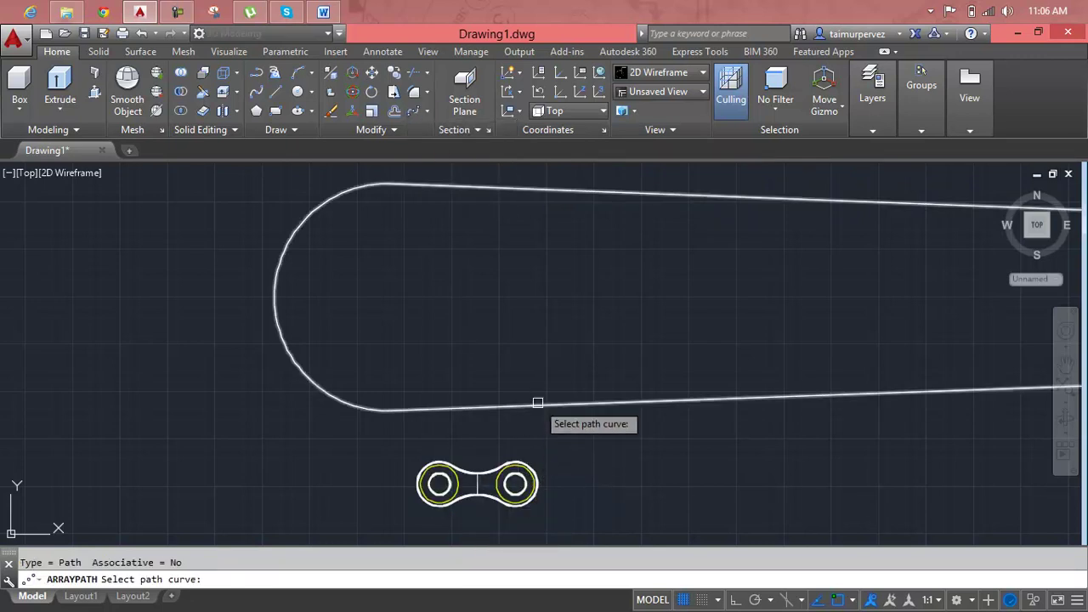
{"action": "left_click", "coordinate": [537, 403]}
{"action": "scroll", "coordinate": [537, 404], "scroll_direction": "down", "scroll_amount": 5}
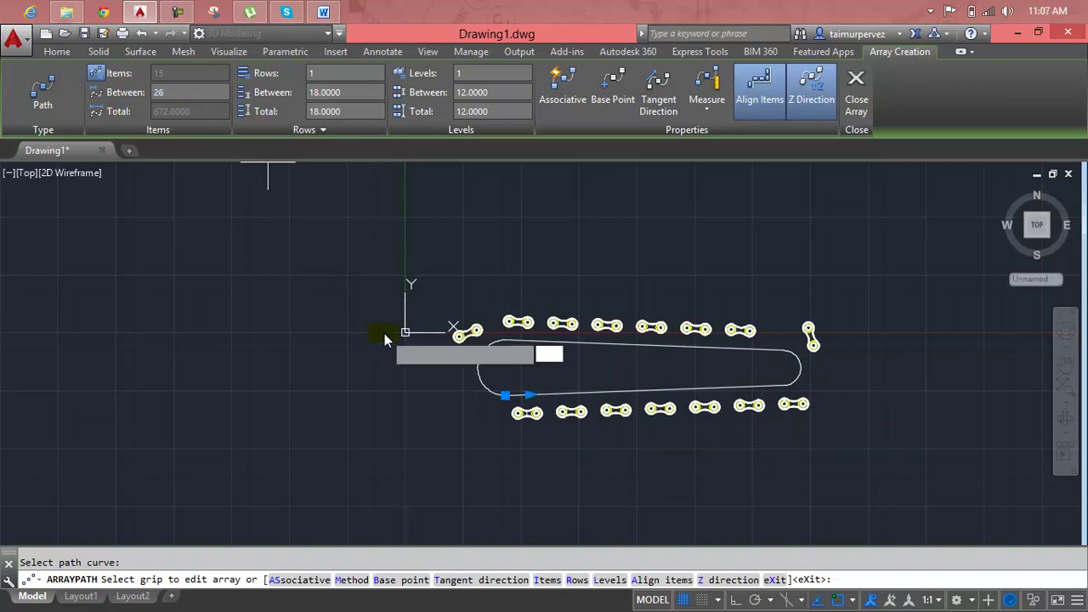
Change the array spacing from 26 to 22, giving 34 chain links.
{"action": "key", "text": "Return"}
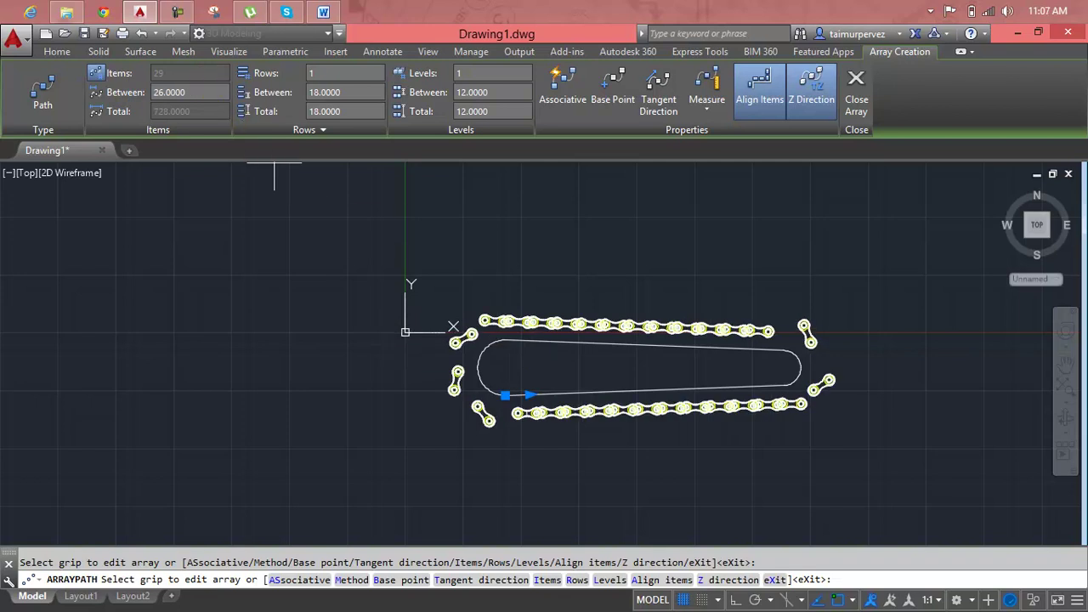
{"action": "scroll", "coordinate": [514, 348], "scroll_direction": "up", "scroll_amount": 6}
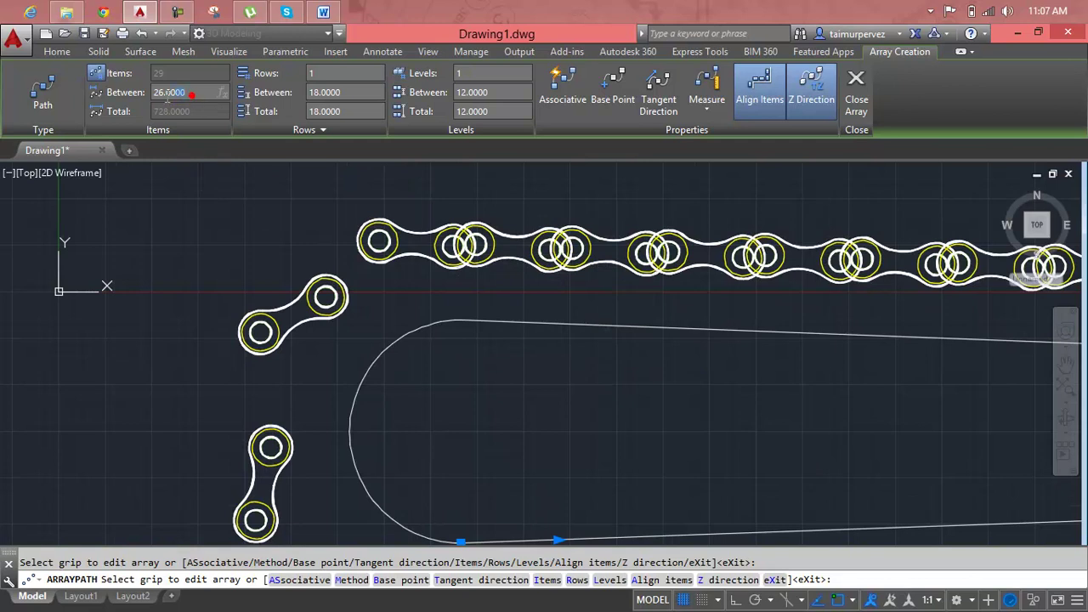
{"action": "type", "text": "22"}
{"action": "key", "text": "Return"}
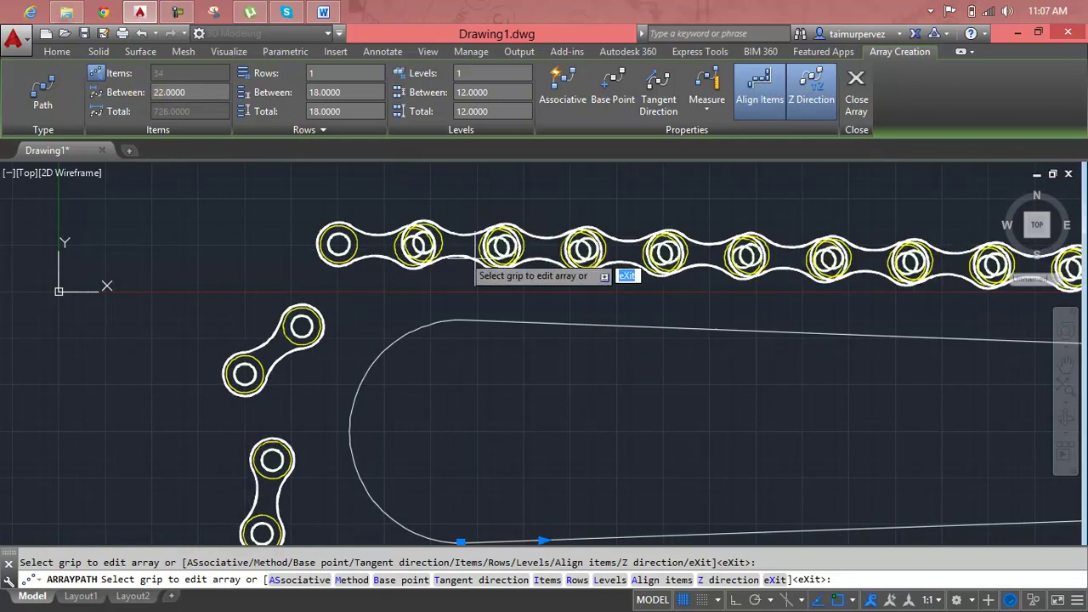
{"action": "scroll", "coordinate": [823, 274], "scroll_direction": "down", "scroll_amount": 3}
{"action": "scroll", "coordinate": [823, 274], "scroll_direction": "down", "scroll_amount": 2}
{"action": "middle_click_drag", "start_coordinate": [822, 274], "coordinate": [487, 337]}
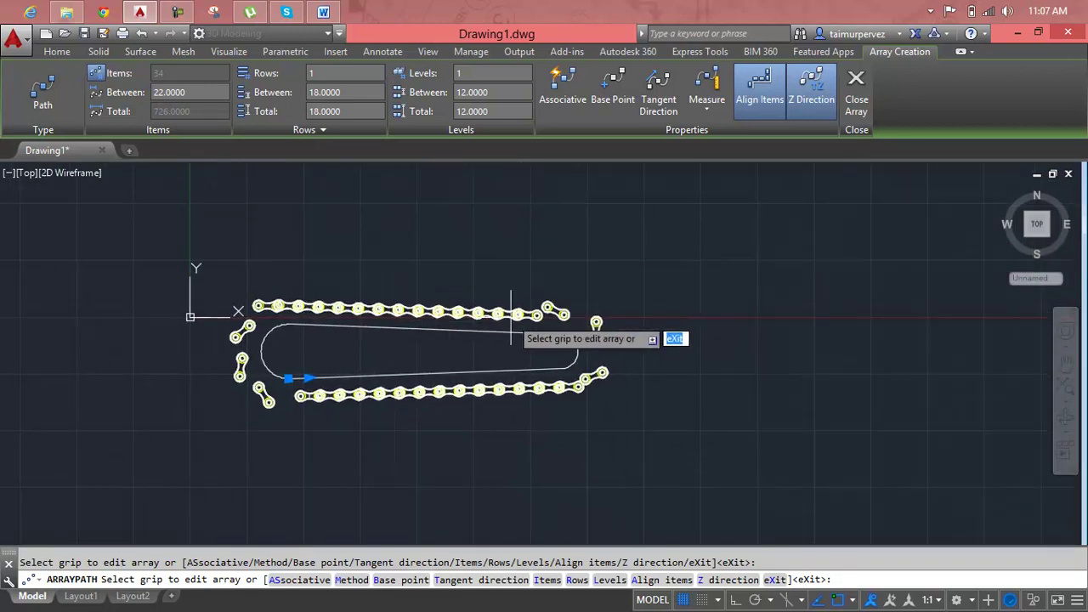
Reset the array base point to the link's midpoint between pins, then close the array.
{"action": "left_click", "coordinate": [608, 89]}
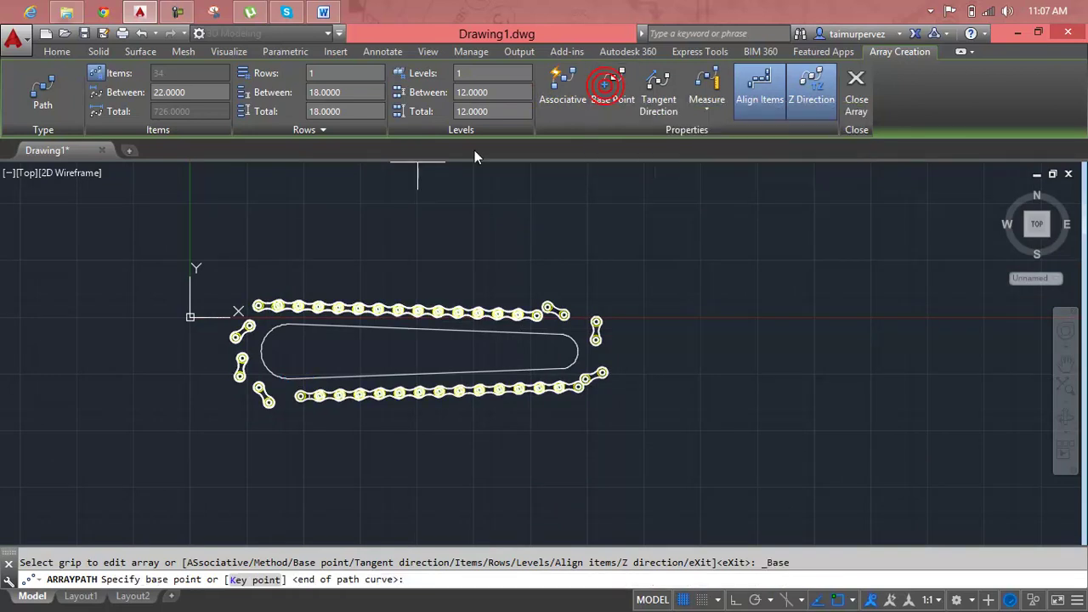
{"action": "scroll", "coordinate": [297, 396], "scroll_direction": "up", "scroll_amount": 2}
{"action": "scroll", "coordinate": [301, 396], "scroll_direction": "up", "scroll_amount": 3}
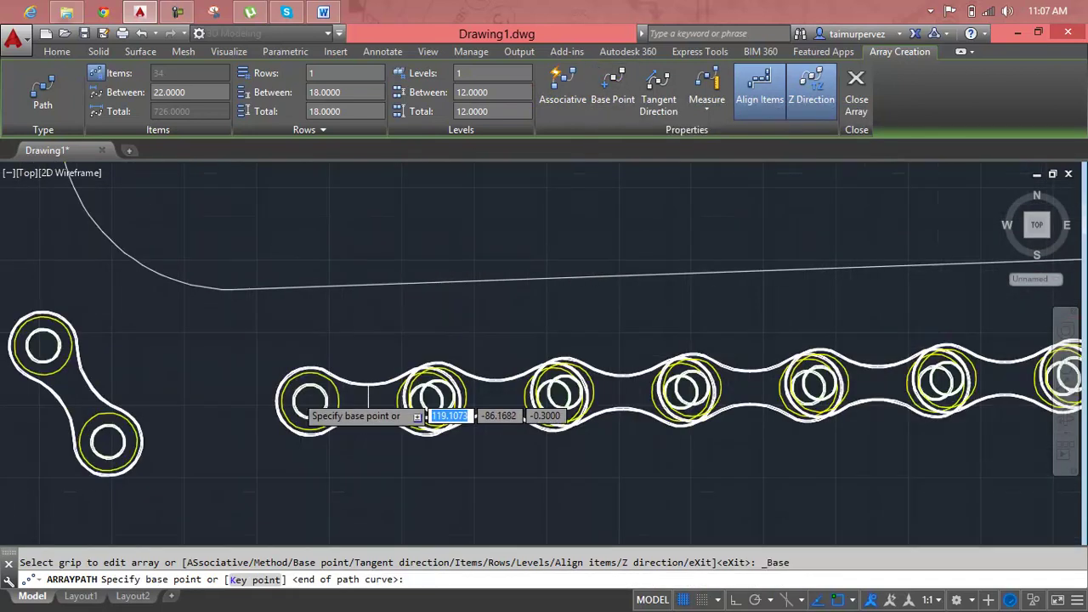
{"action": "scroll", "coordinate": [303, 389], "scroll_direction": "up", "scroll_amount": 1}
{"action": "scroll", "coordinate": [408, 399], "scroll_direction": "up", "scroll_amount": 3}
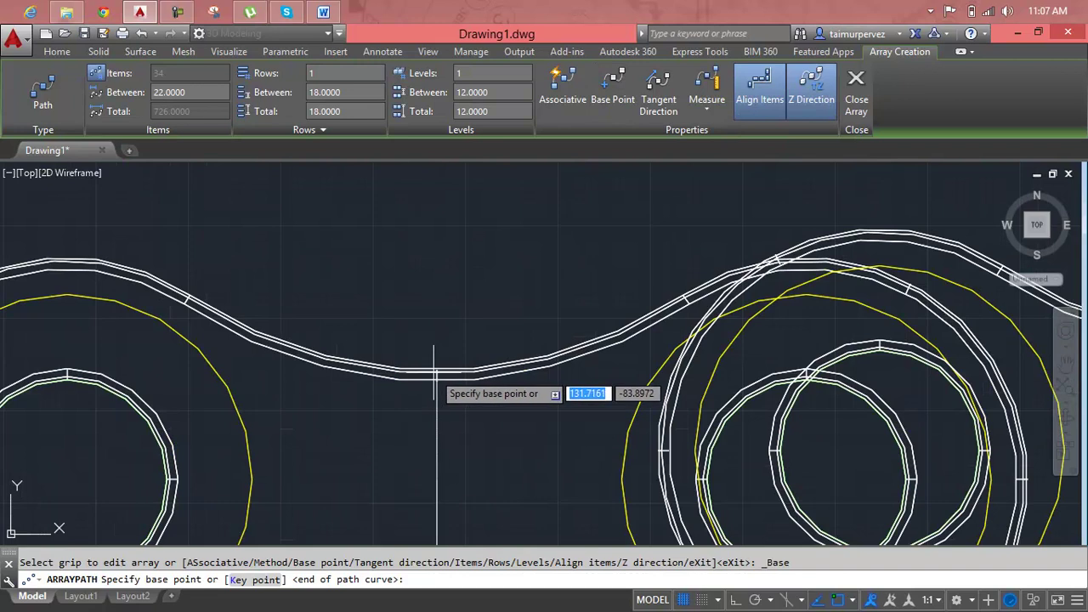
{"action": "scroll", "coordinate": [435, 459], "scroll_direction": "down", "scroll_amount": 2}
{"action": "middle_click_drag", "start_coordinate": [435, 428], "coordinate": [435, 301]}
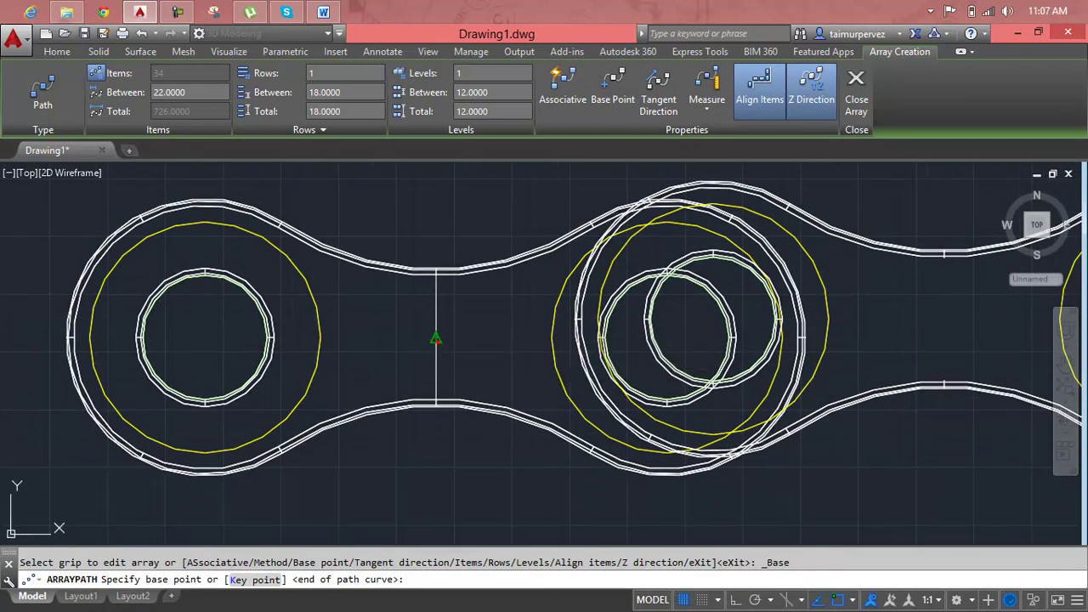
{"action": "left_click", "coordinate": [436, 338]}
{"action": "scroll", "coordinate": [435, 340], "scroll_direction": "down", "scroll_amount": 2}
{"action": "scroll", "coordinate": [435, 340], "scroll_direction": "down", "scroll_amount": 2}
{"action": "scroll", "coordinate": [433, 306], "scroll_direction": "down", "scroll_amount": 1}
{"action": "mouse_move", "coordinate": [434, 304]}
{"action": "middle_mouse_down"}
{"action": "mouse_move", "coordinate": [316, 377]}
{"action": "mouse_move", "coordinate": [302, 397]}
{"action": "middle_mouse_up"}
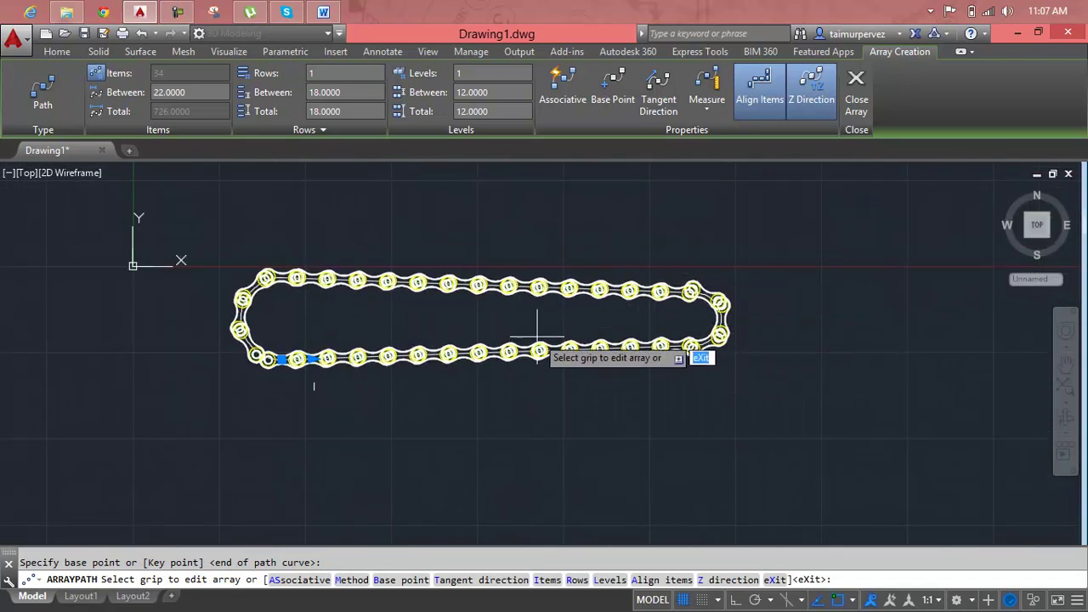
{"action": "key", "text": "Escape"}
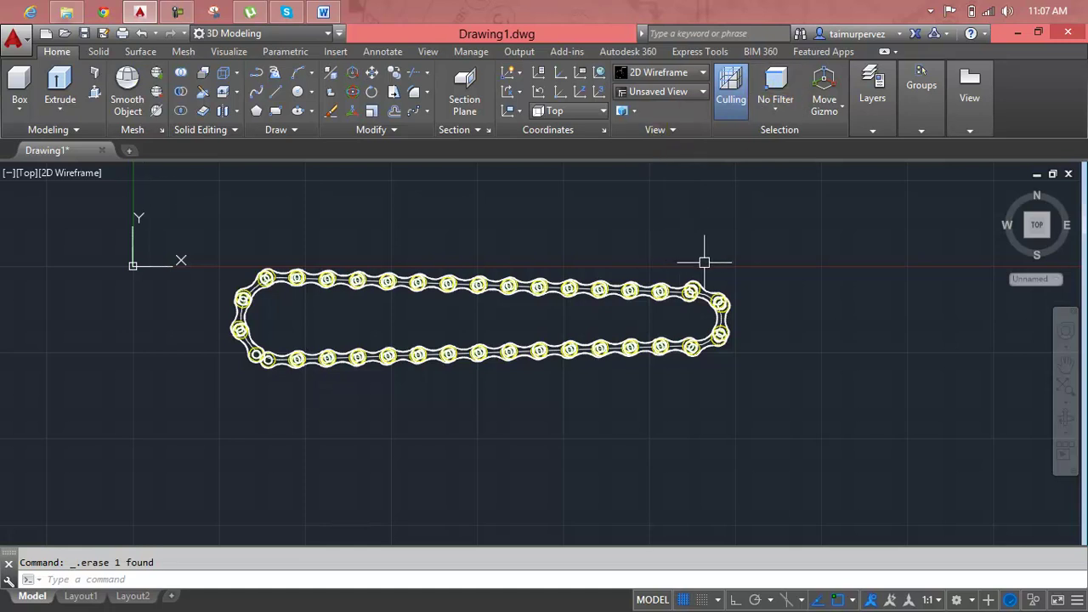
Pick the link at the chain's join, cancelling a stray window and an accidental Circle command.
{"action": "left_click", "coordinate": [764, 262]}
{"action": "key", "text": "Escape"}
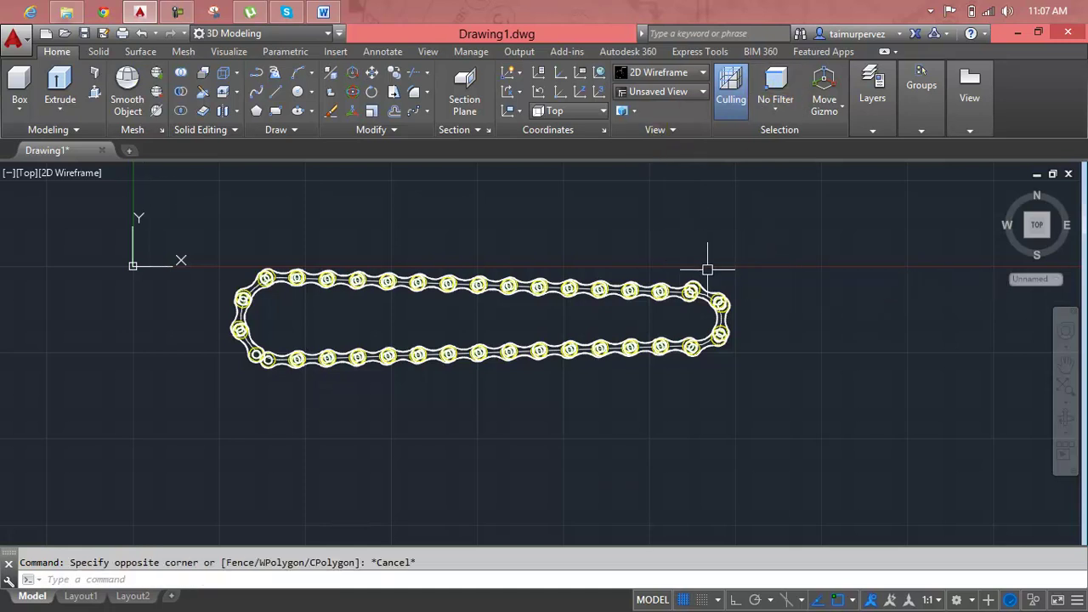
{"action": "scroll", "coordinate": [705, 289], "scroll_direction": "up", "scroll_amount": 4}
{"action": "scroll", "coordinate": [705, 289], "scroll_direction": "up", "scroll_amount": 5}
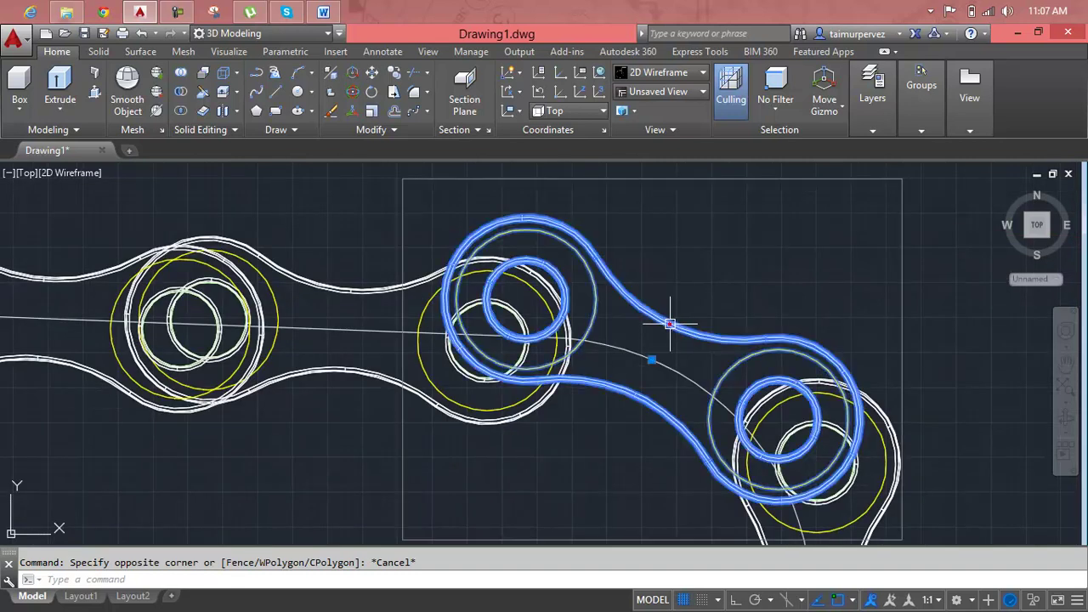
{"action": "left_click", "coordinate": [626, 314]}
{"action": "key", "text": "Escape"}
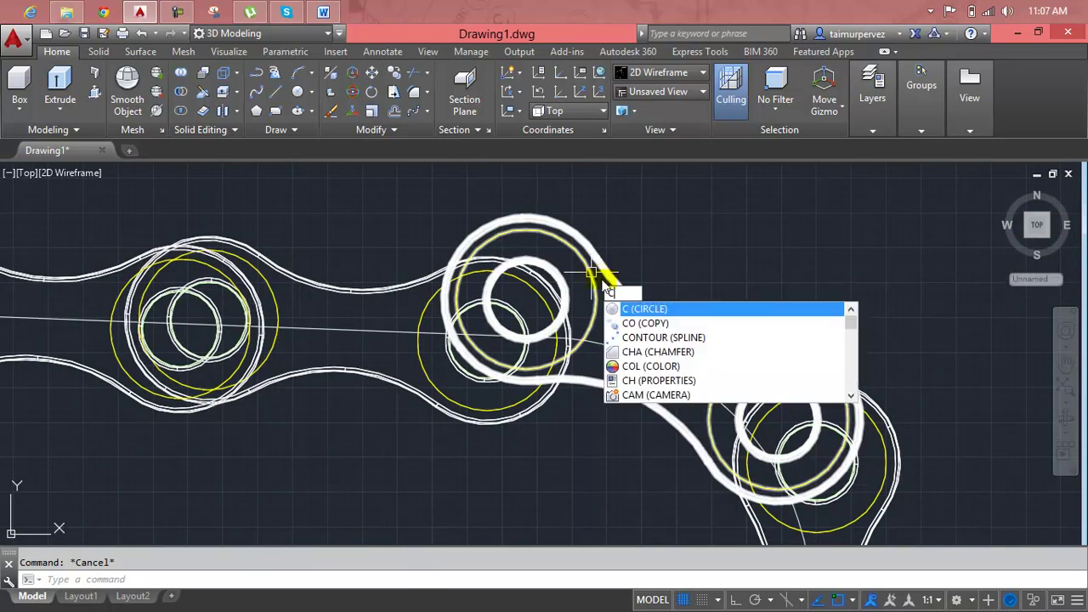
{"action": "key", "text": "Return"}
{"action": "key", "text": "Escape"}
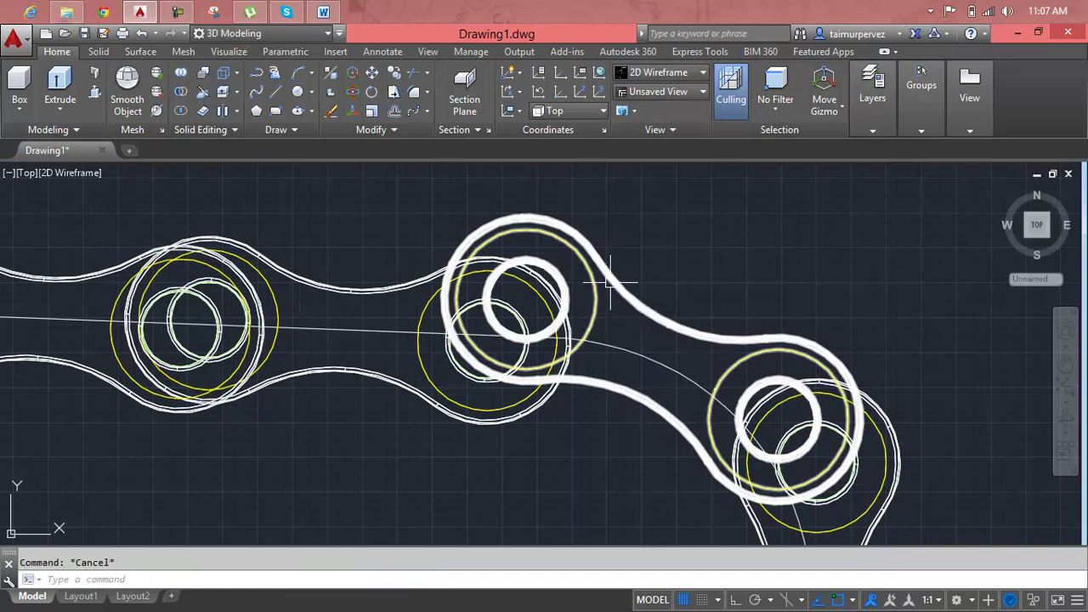
{"action": "type", "text": "m"}
Move the join link from its pin centre onto the neighbouring link's pin.
{"action": "key", "text": "Return"}
{"action": "left_click", "coordinate": [618, 288]}
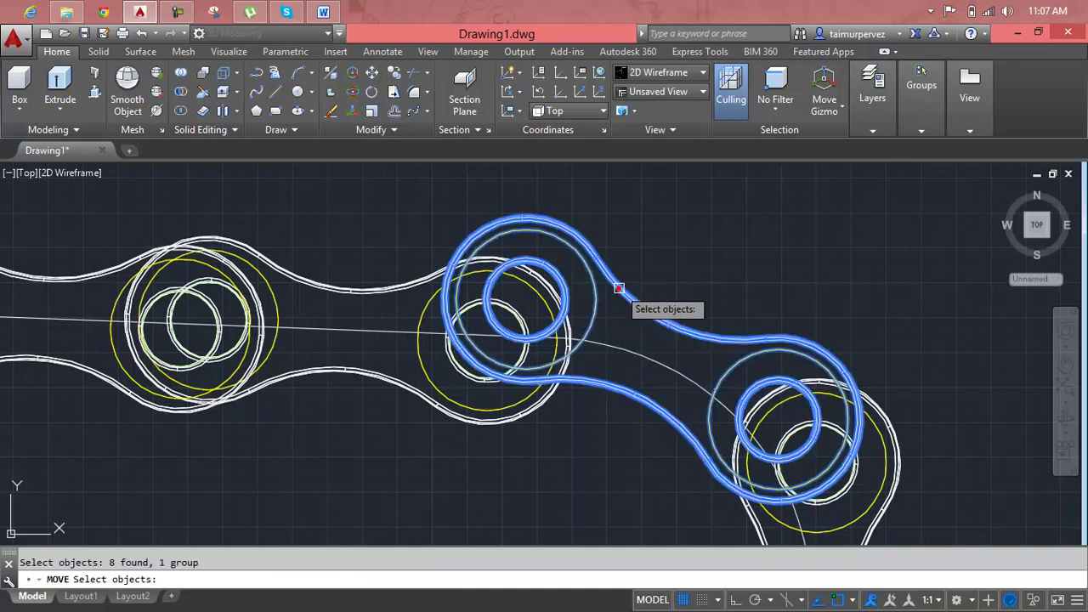
{"action": "key", "text": "Return"}
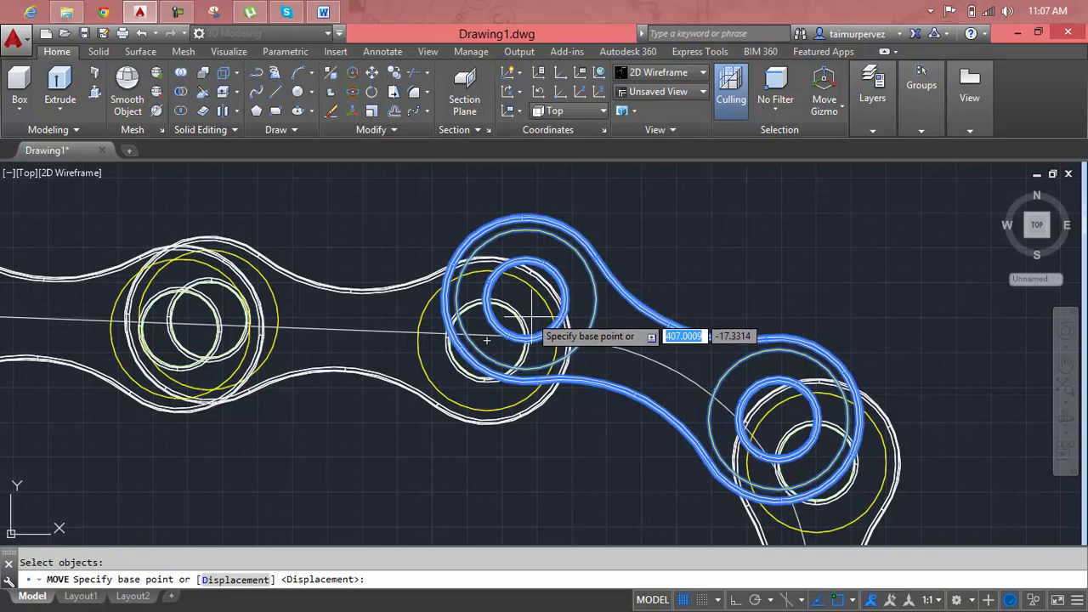
{"action": "left_click", "coordinate": [525, 301]}
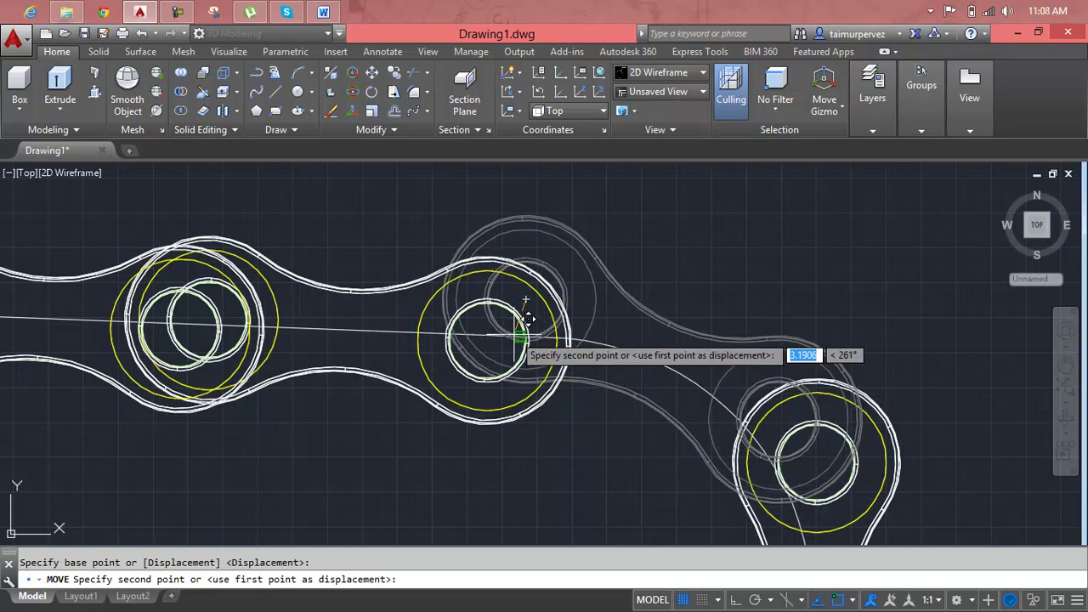
{"action": "left_click", "coordinate": [526, 319]}
{"action": "key", "text": "Escape"}
{"action": "scroll", "coordinate": [671, 255], "scroll_direction": "down", "scroll_amount": 5}
{"action": "scroll", "coordinate": [684, 270], "scroll_direction": "down", "scroll_amount": 2}
{"action": "scroll", "coordinate": [737, 285], "scroll_direction": "down", "scroll_amount": 2}
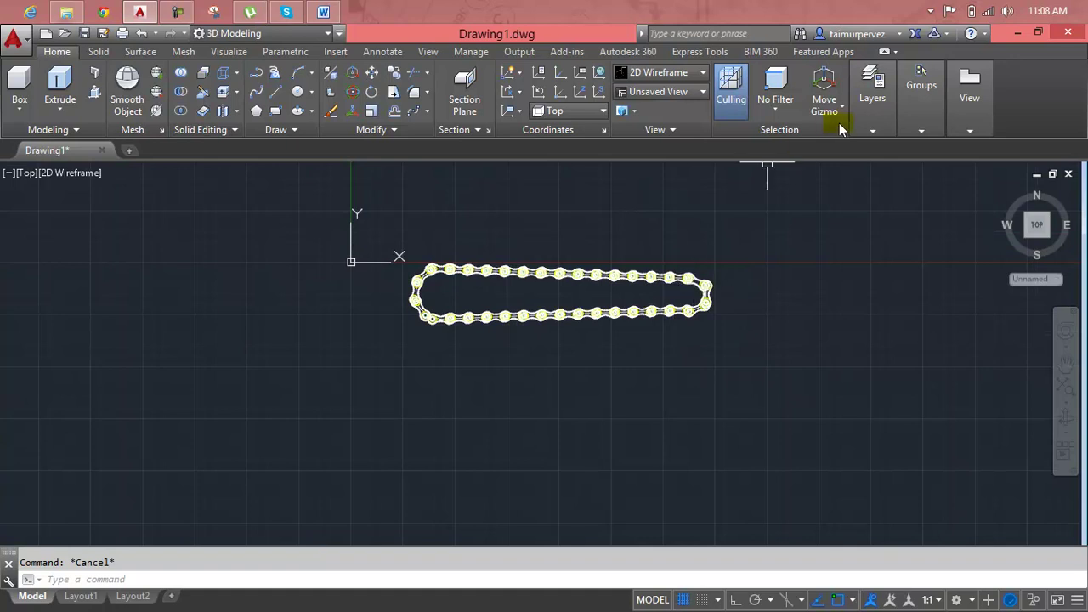
Apply the Realistic visual style and orbit to see the chain in 3D.
{"action": "left_click", "coordinate": [653, 75]}
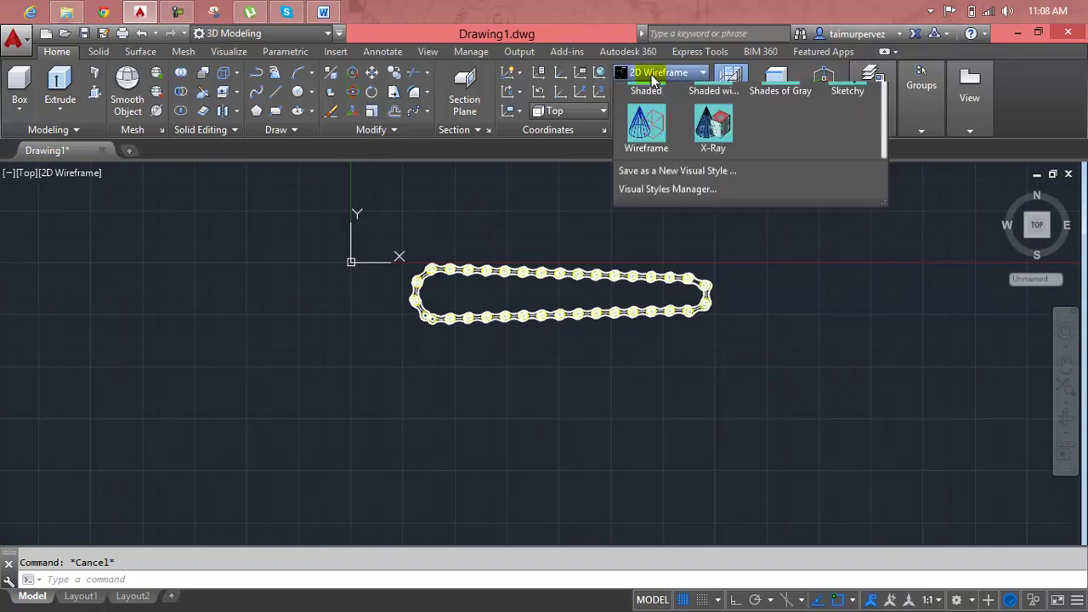
{"action": "left_click", "coordinate": [843, 128]}
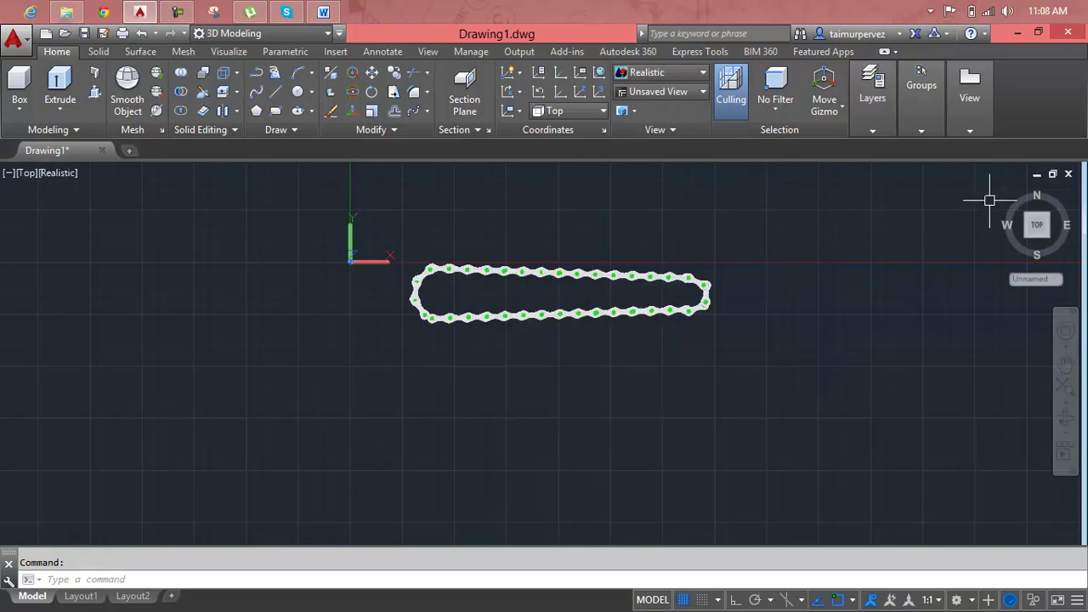
{"action": "left_click_drag", "start_coordinate": [1002, 197], "coordinate": [886, 211]}
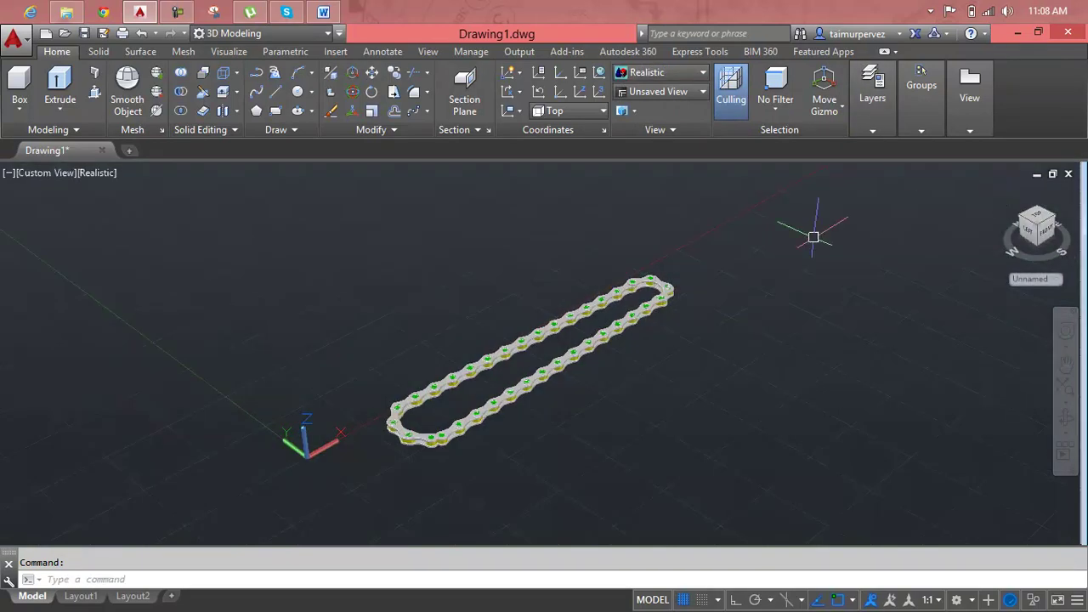
{"action": "scroll", "coordinate": [506, 375], "scroll_direction": "up", "scroll_amount": 2}
{"action": "scroll", "coordinate": [477, 396], "scroll_direction": "up", "scroll_amount": 4}
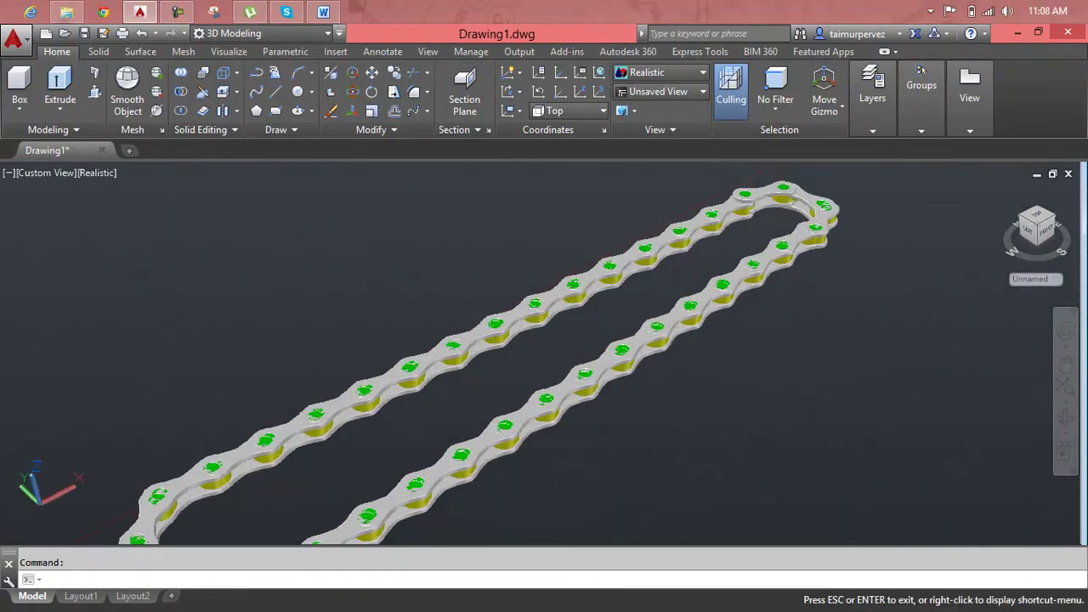
{"action": "scroll", "coordinate": [468, 362], "scroll_direction": "down", "scroll_amount": 2}
{"action": "scroll", "coordinate": [494, 303], "scroll_direction": "up", "scroll_amount": 2}
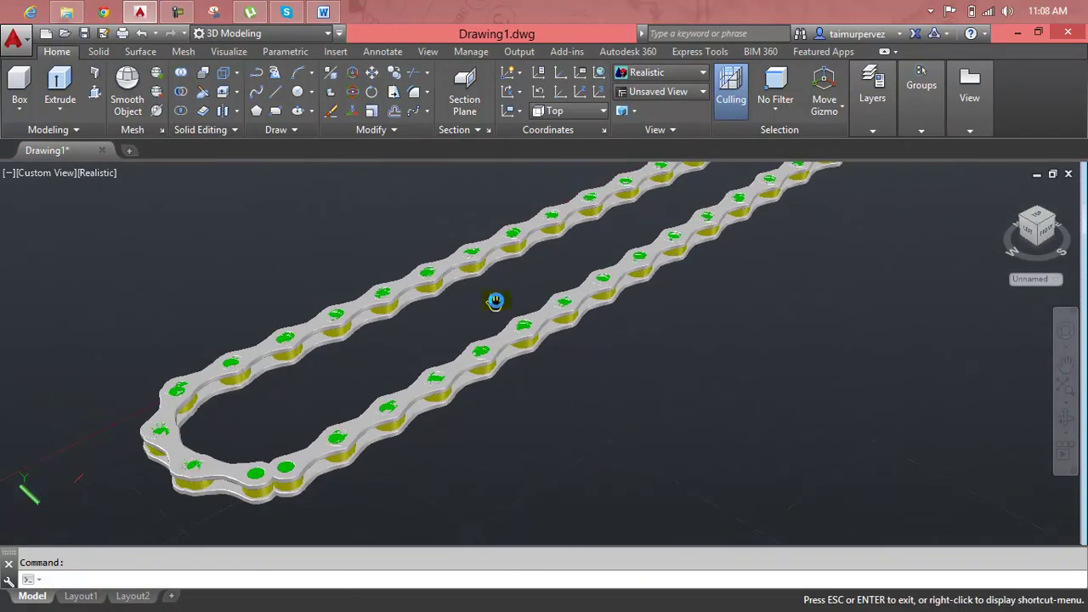
{"action": "key", "text": "Escape"}
{"action": "scroll", "coordinate": [458, 264], "scroll_direction": "up", "scroll_amount": 3}
{"action": "scroll", "coordinate": [457, 272], "scroll_direction": "up", "scroll_amount": 2}
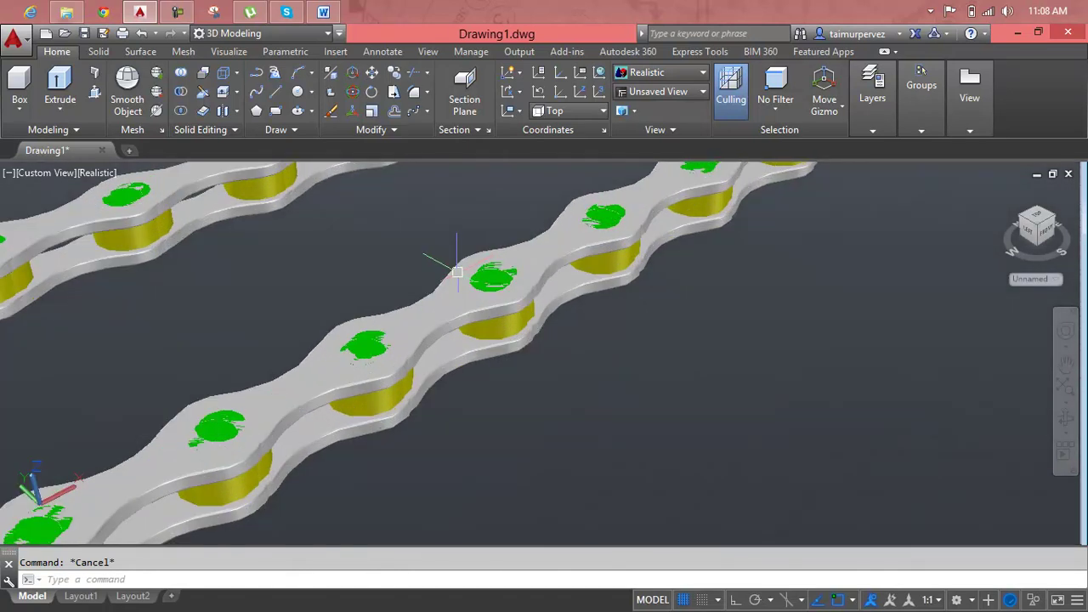
{"action": "mouse_move", "coordinate": [457, 272]}
{"action": "middle_mouse_down", "text": "shift"}
{"action": "mouse_move", "coordinate": [381, 391]}
{"action": "mouse_move", "coordinate": [332, 416]}
{"action": "mouse_move", "coordinate": [360, 241]}
{"action": "mouse_move", "coordinate": [362, 283]}
{"action": "mouse_move", "coordinate": [435, 315]}
{"action": "middle_mouse_up", "text": "shift"}
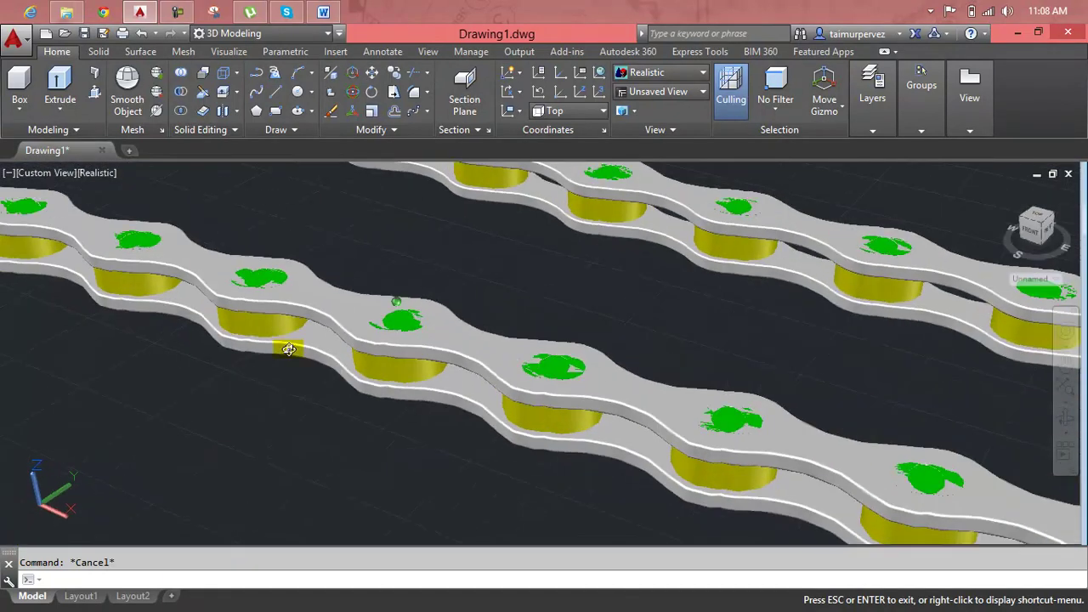
{"action": "middle_click_drag", "start_coordinate": [444, 345], "coordinate": [311, 334], "text": "shift"}
{"action": "scroll", "coordinate": [347, 337], "scroll_direction": "down", "scroll_amount": 3}
{"action": "mouse_move", "coordinate": [419, 334]}
{"action": "middle_mouse_down", "text": "shift"}
{"action": "mouse_move", "coordinate": [476, 327]}
{"action": "mouse_move", "coordinate": [418, 357]}
{"action": "mouse_move", "coordinate": [298, 296]}
{"action": "mouse_move", "coordinate": [338, 288]}
{"action": "mouse_move", "coordinate": [327, 319]}
{"action": "mouse_move", "coordinate": [396, 365]}
{"action": "mouse_move", "coordinate": [518, 347]}
{"action": "mouse_move", "coordinate": [539, 415]}
{"action": "mouse_move", "coordinate": [554, 286]}
{"action": "mouse_move", "coordinate": [566, 267]}
{"action": "mouse_move", "coordinate": [570, 365]}
{"action": "mouse_move", "coordinate": [556, 415]}
{"action": "mouse_move", "coordinate": [499, 453]}
{"action": "mouse_move", "coordinate": [563, 381]}
{"action": "mouse_move", "coordinate": [533, 368]}
{"action": "middle_mouse_up", "text": "shift"}
{"action": "scroll", "coordinate": [323, 331], "scroll_direction": "down", "scroll_amount": 3}
{"action": "scroll", "coordinate": [498, 453], "scroll_direction": "down", "scroll_amount": 3}
{"action": "scroll", "coordinate": [532, 367], "scroll_direction": "up", "scroll_amount": 2}
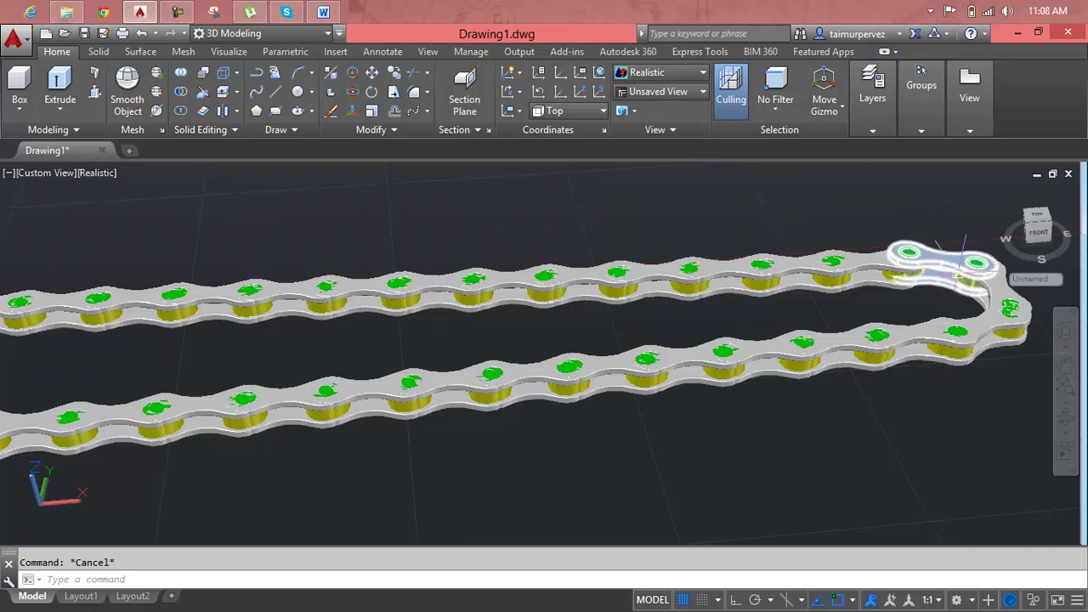
Select the raised link at the chain's right end.
{"action": "scroll", "coordinate": [632, 297], "scroll_direction": "up", "scroll_amount": 3}
{"action": "mouse_move", "coordinate": [646, 323]}
{"action": "middle_mouse_down"}
{"action": "mouse_move", "coordinate": [633, 358]}
{"action": "mouse_move", "coordinate": [320, 448]}
{"action": "middle_mouse_up"}
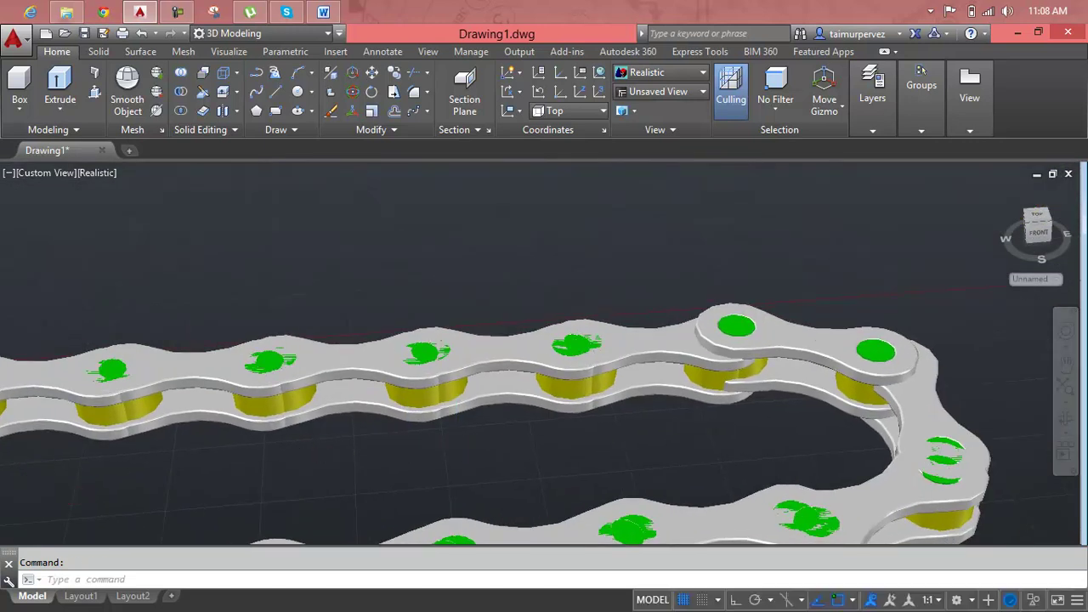
{"action": "scroll", "coordinate": [460, 439], "scroll_direction": "up", "scroll_amount": 1}
{"action": "middle_click_drag", "start_coordinate": [887, 378], "coordinate": [785, 375]}
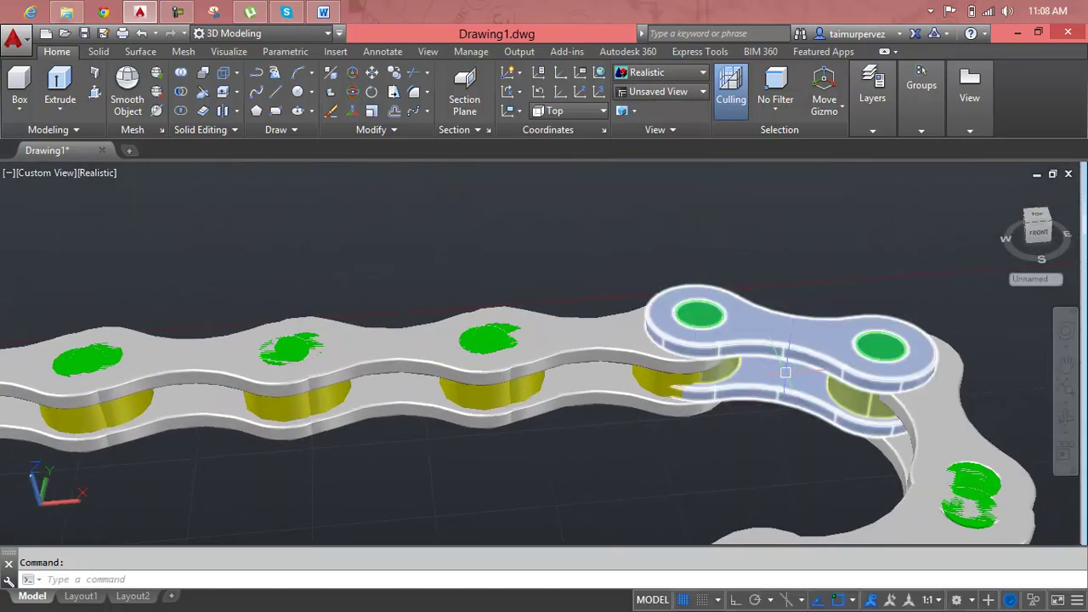
{"action": "scroll", "coordinate": [786, 375], "scroll_direction": "up", "scroll_amount": 4}
{"action": "middle_click_drag", "start_coordinate": [646, 340], "coordinate": [854, 320]}
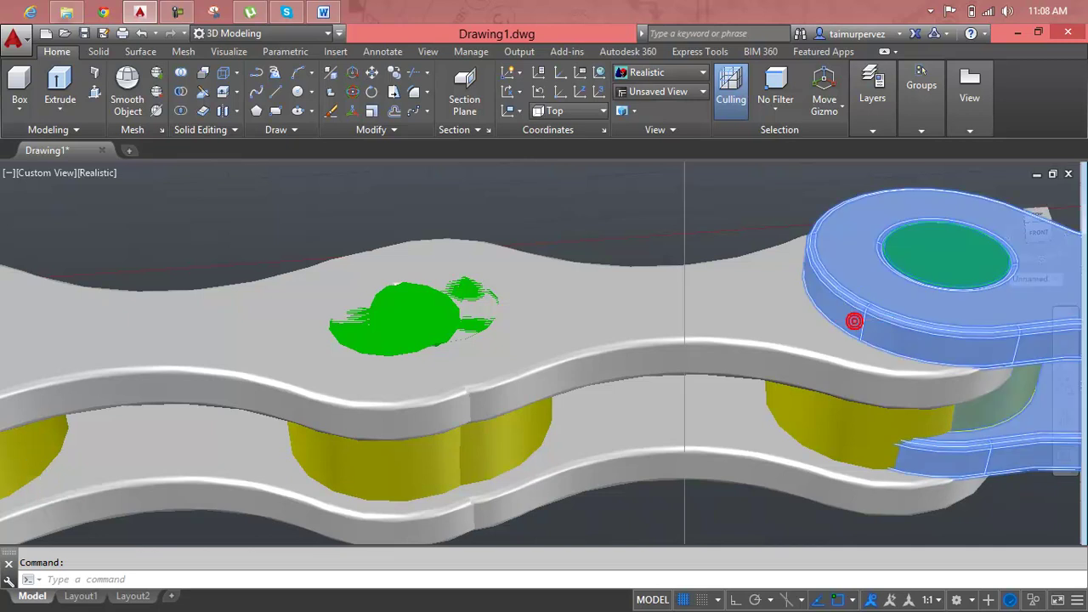
{"action": "left_click", "coordinate": [854, 321]}
{"action": "scroll", "coordinate": [855, 320], "scroll_direction": "down", "scroll_amount": 3}
{"action": "middle_click_drag", "start_coordinate": [733, 360], "coordinate": [605, 360]}
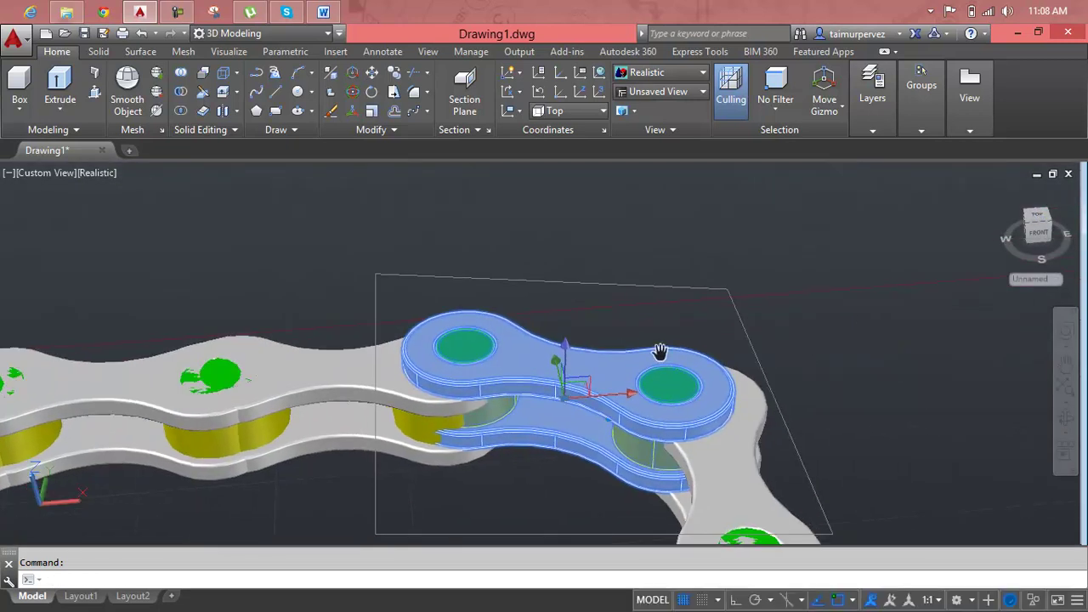
Lower the end link along the Z axis level with the other links.
{"action": "left_click", "coordinate": [568, 352]}
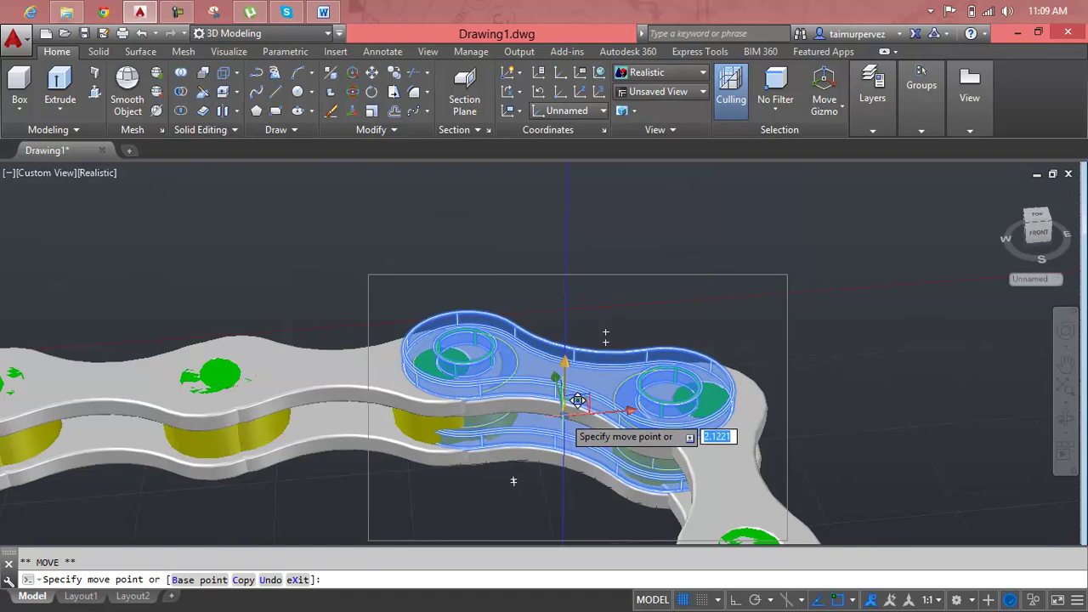
{"action": "left_click", "coordinate": [605, 337]}
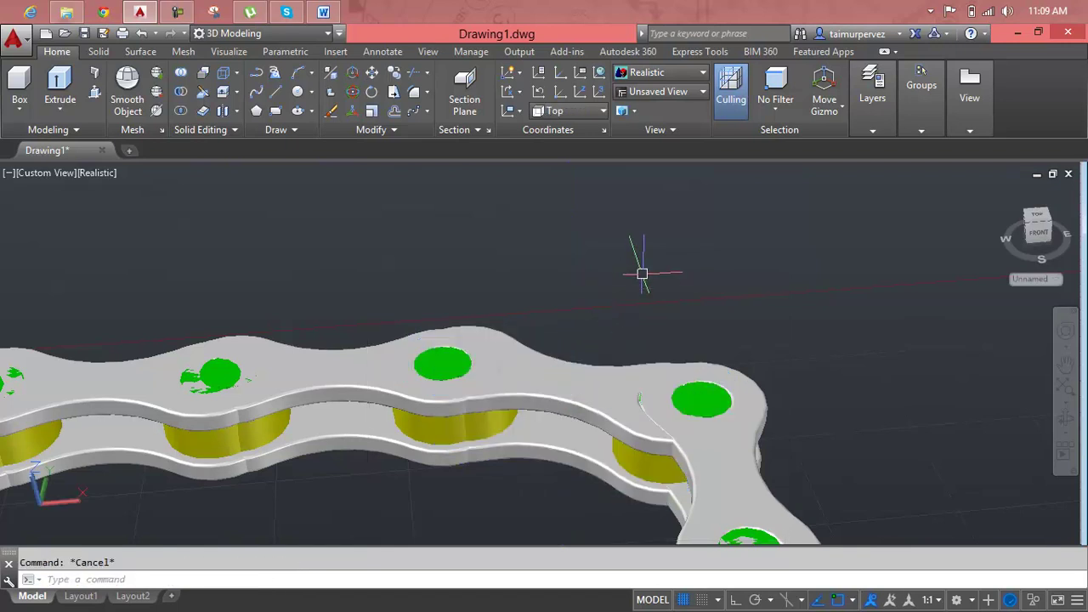
{"action": "key", "text": "Escape"}
{"action": "scroll", "coordinate": [595, 398], "scroll_direction": "down", "scroll_amount": 2}
{"action": "scroll", "coordinate": [708, 389], "scroll_direction": "down", "scroll_amount": 2}
{"action": "scroll", "coordinate": [725, 397], "scroll_direction": "down", "scroll_amount": 3}
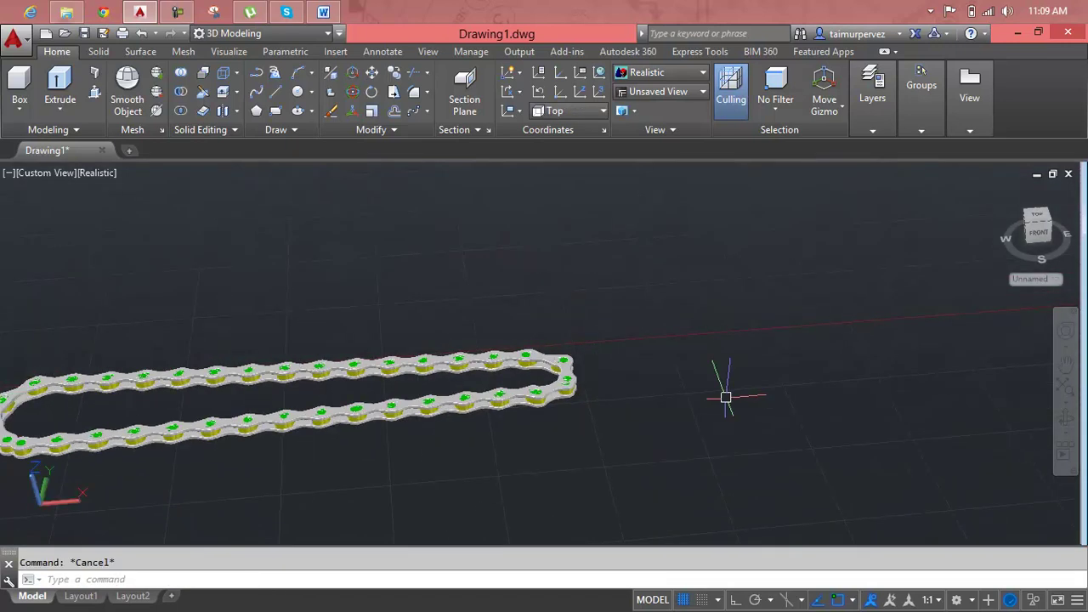
{"action": "middle_click_drag", "start_coordinate": [725, 397], "coordinate": [761, 369]}
{"action": "scroll", "coordinate": [584, 361], "scroll_direction": "up", "scroll_amount": 2}
{"action": "mouse_move", "coordinate": [522, 352]}
{"action": "middle_mouse_down"}
{"action": "mouse_move", "coordinate": [813, 342]}
{"action": "mouse_move", "coordinate": [697, 297]}
{"action": "mouse_move", "coordinate": [563, 352]}
{"action": "mouse_move", "coordinate": [539, 413]}
{"action": "mouse_move", "coordinate": [531, 299]}
{"action": "middle_mouse_up"}
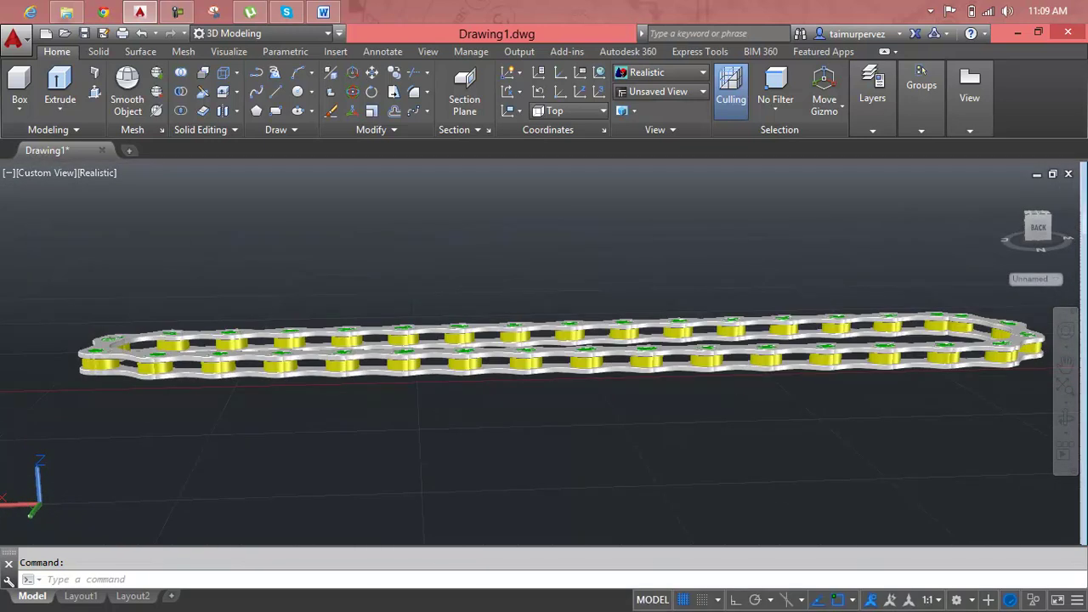